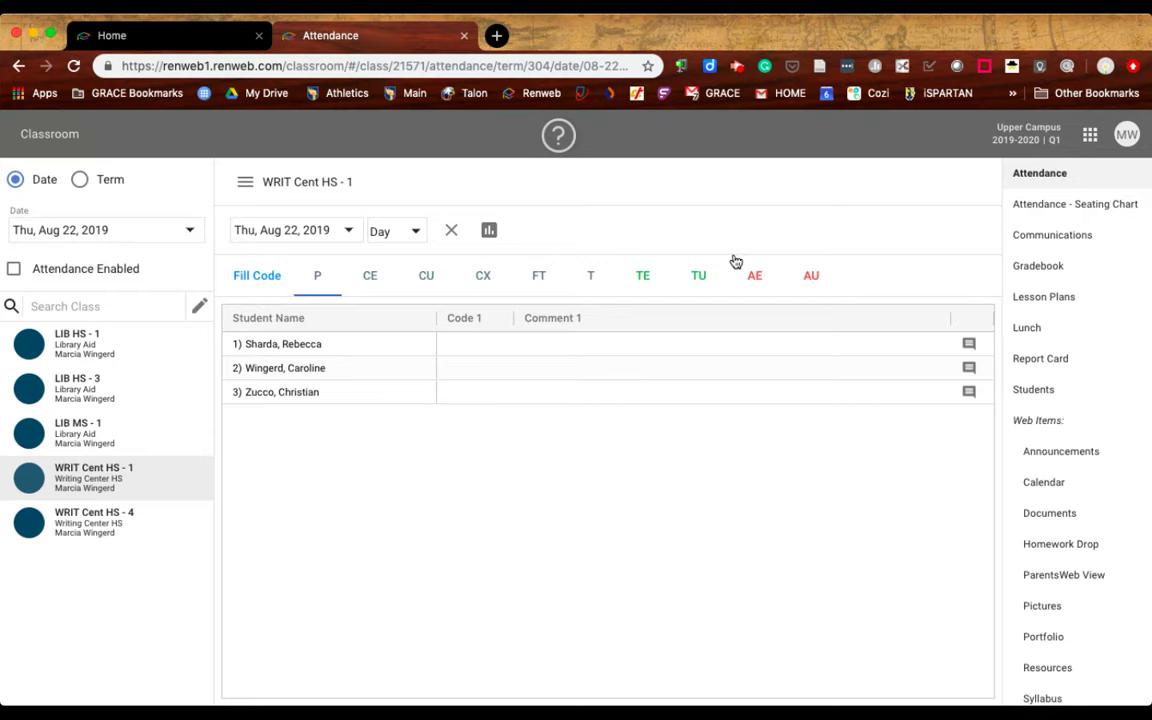
Step: Open the gradebook of the WRIT Cent HS - 1 class and look through the assignment category filter options
click(1037, 266)
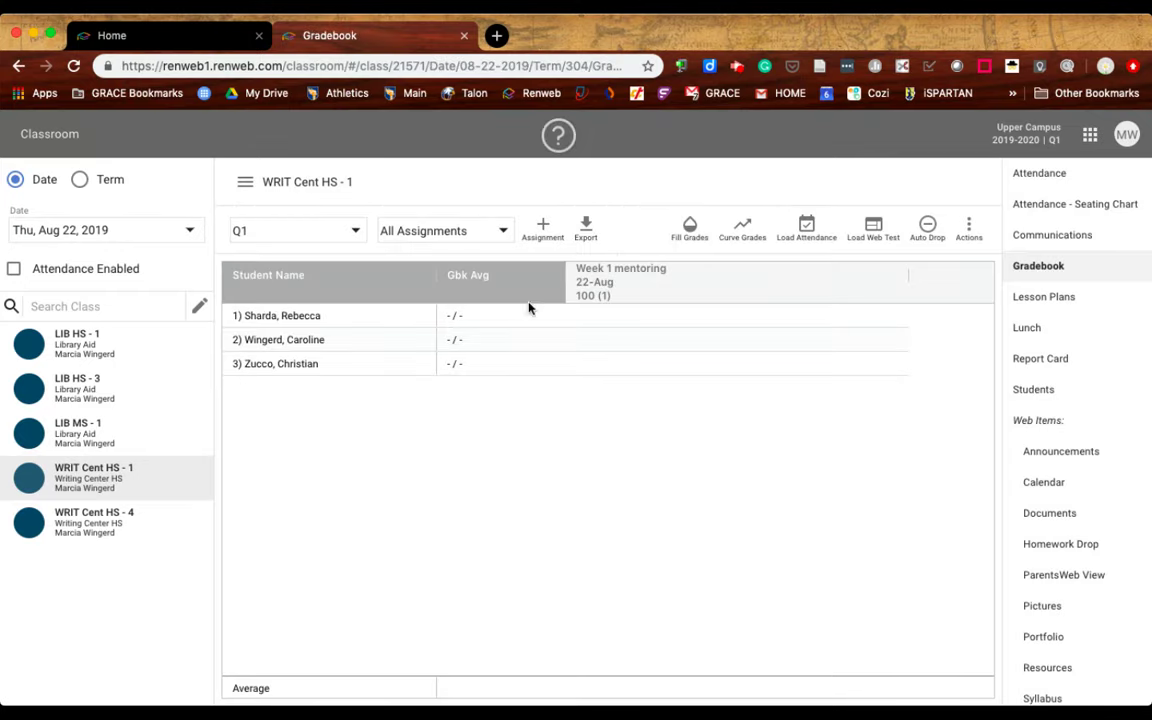
click(505, 231)
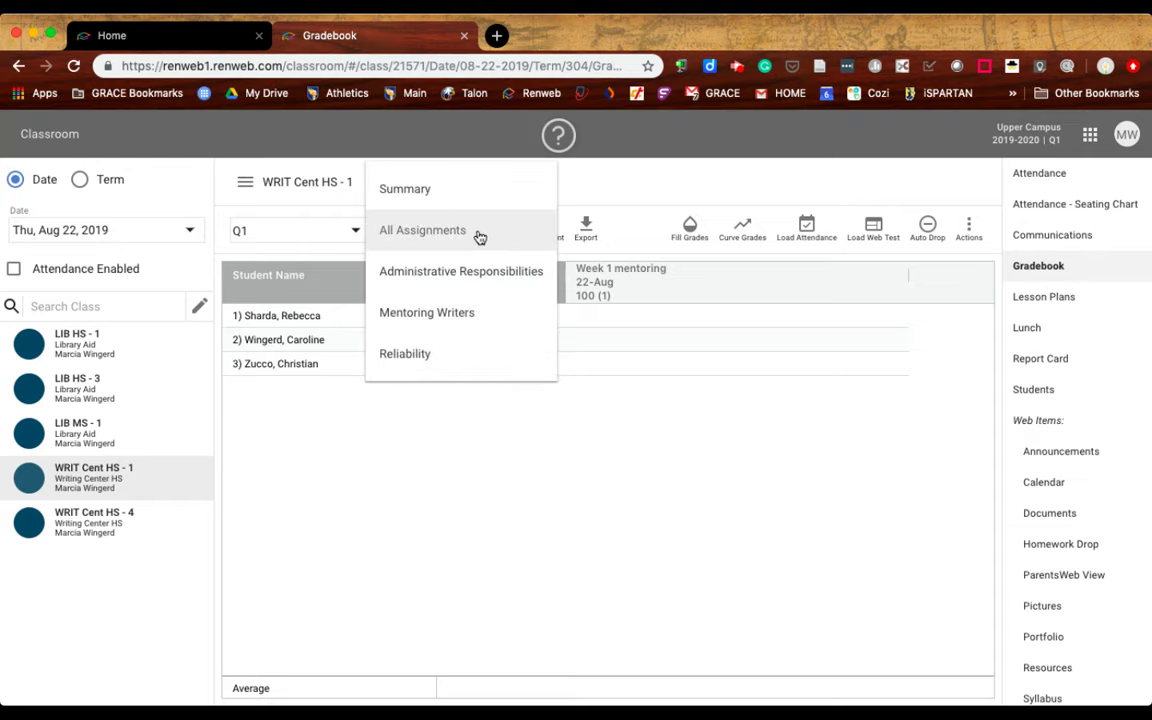
click(494, 152)
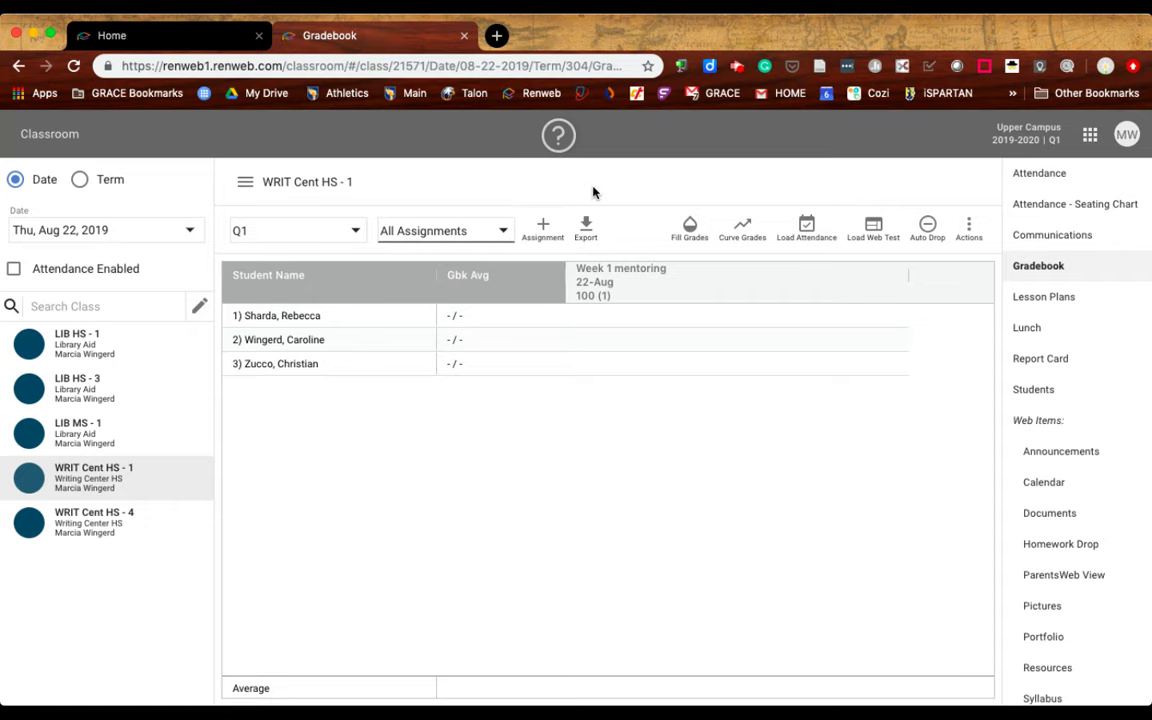
click(506, 232)
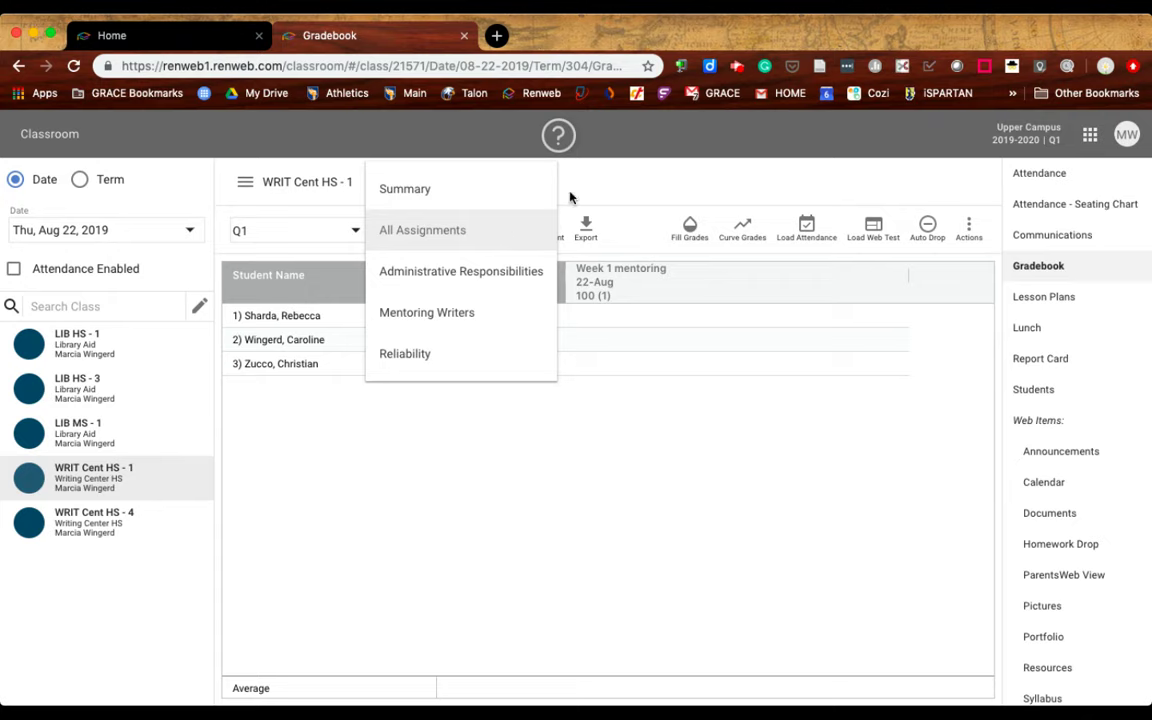
click(645, 175)
Step: Review the class's gradebook categories with their titles, weights and terms, leaving them as they are
click(968, 236)
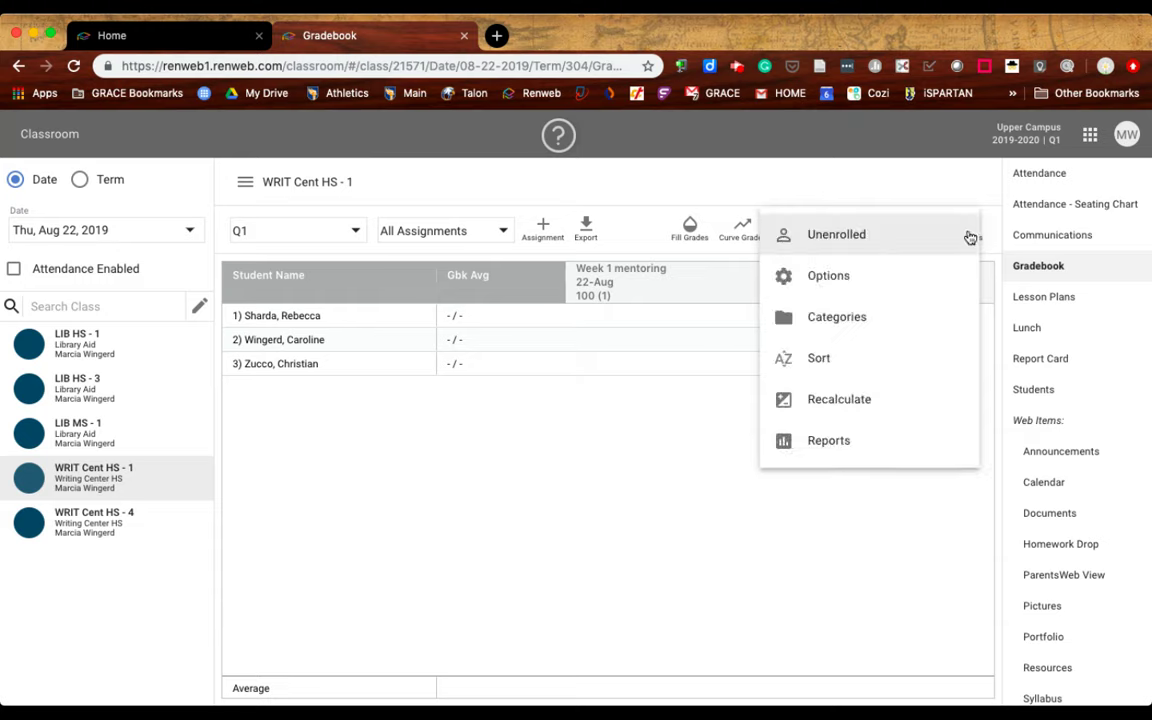
click(857, 323)
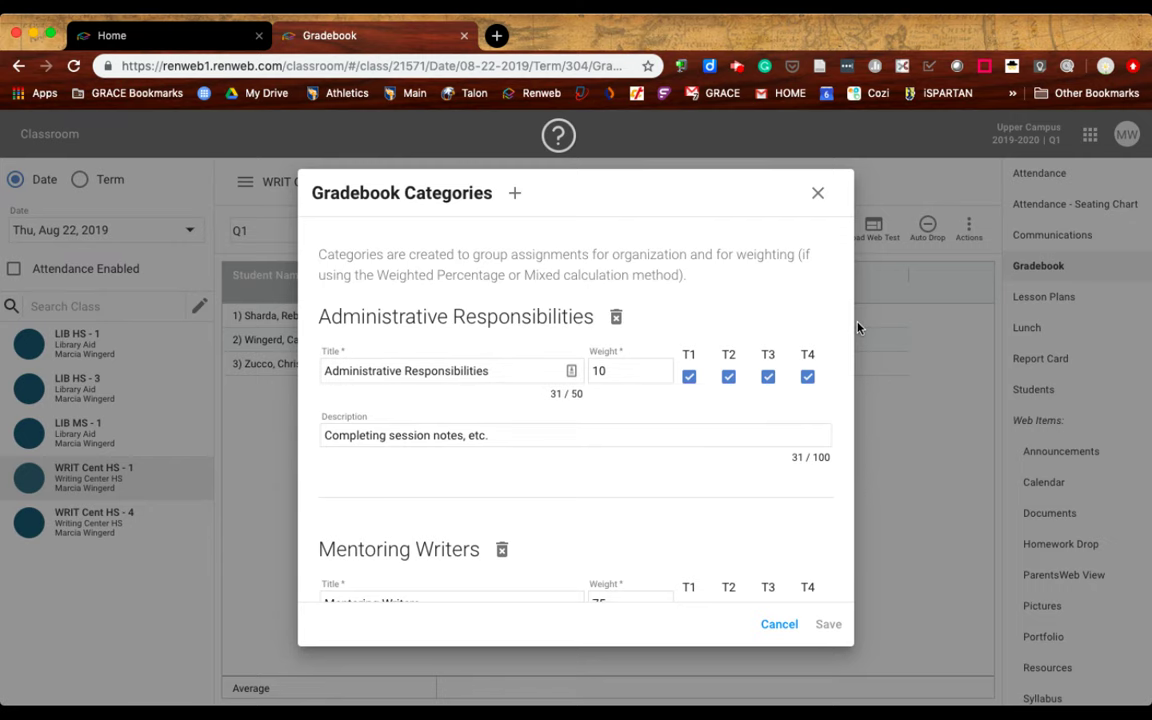
scroll(773, 416, down, 3)
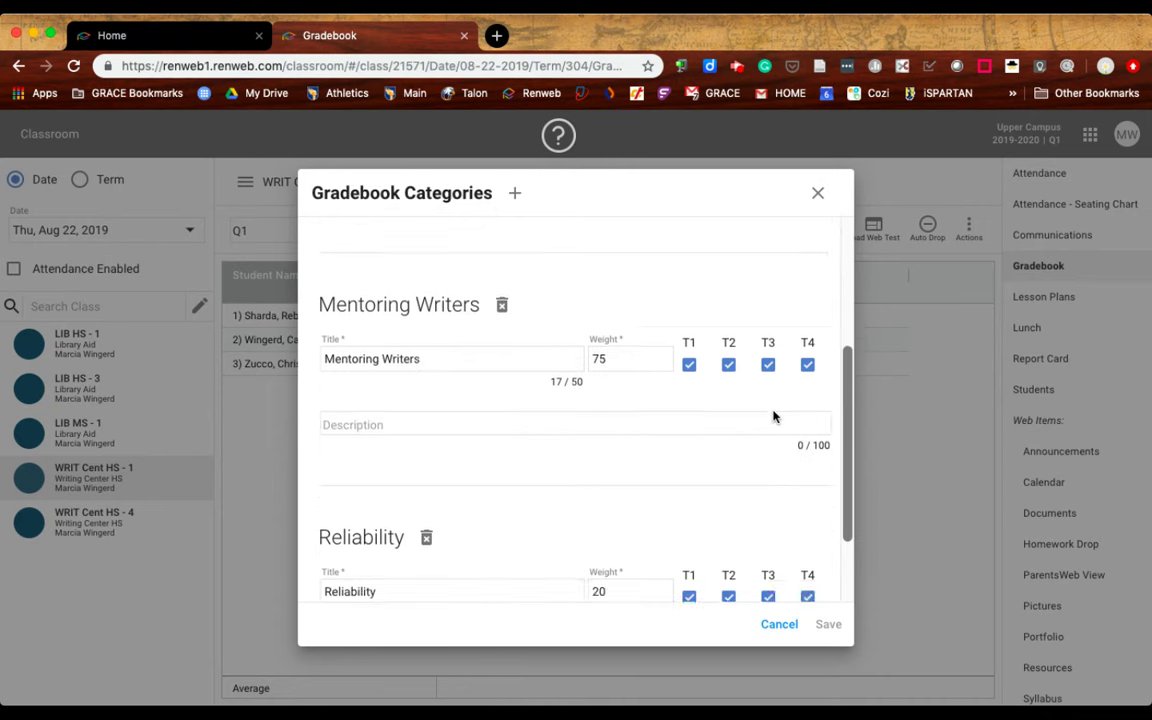
scroll(773, 416, down, 2)
scroll(773, 416, up, 1)
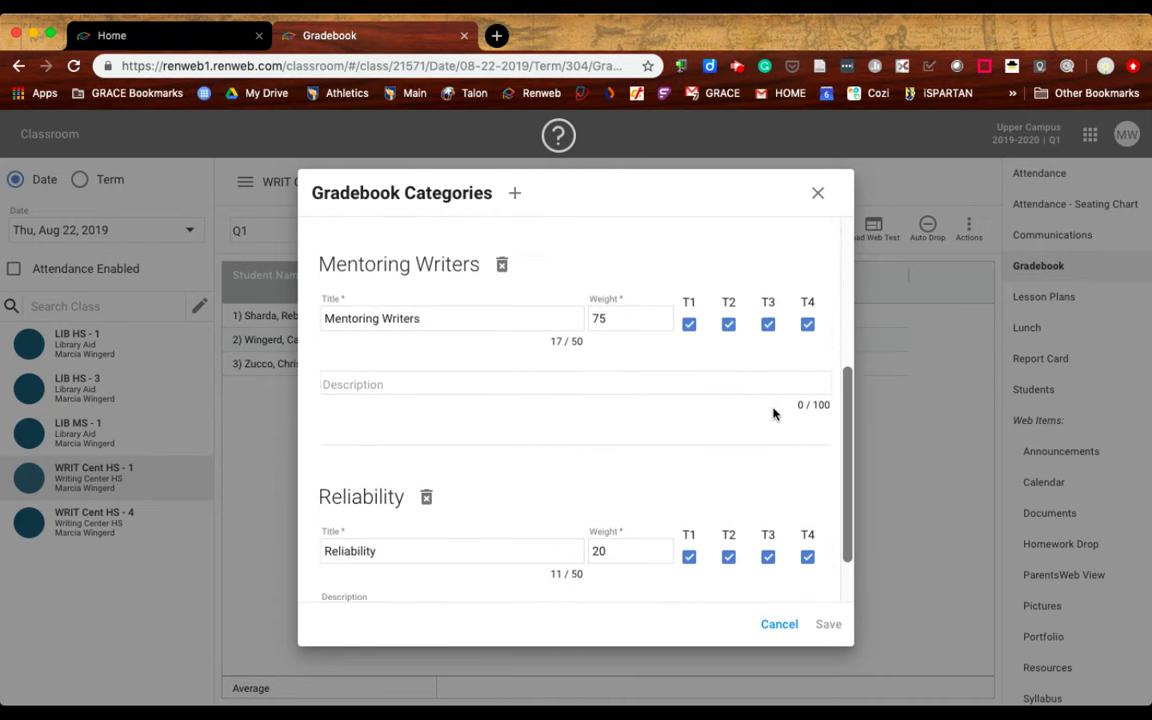
scroll(773, 414, up, 5)
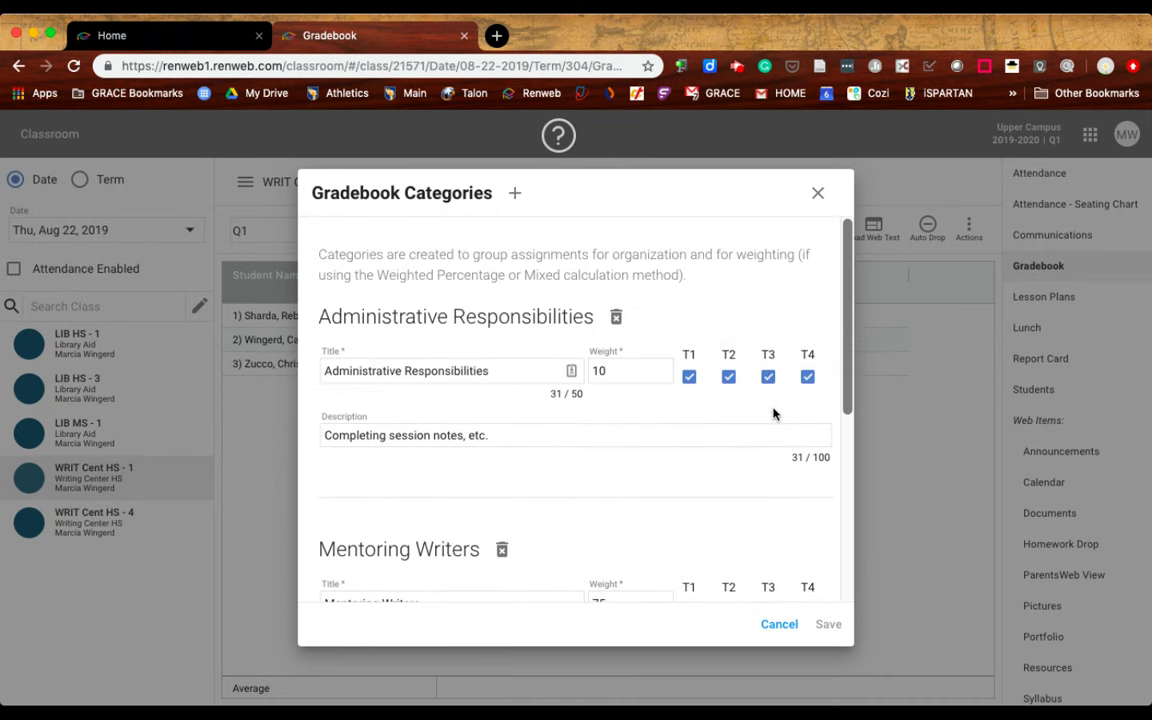
click(820, 200)
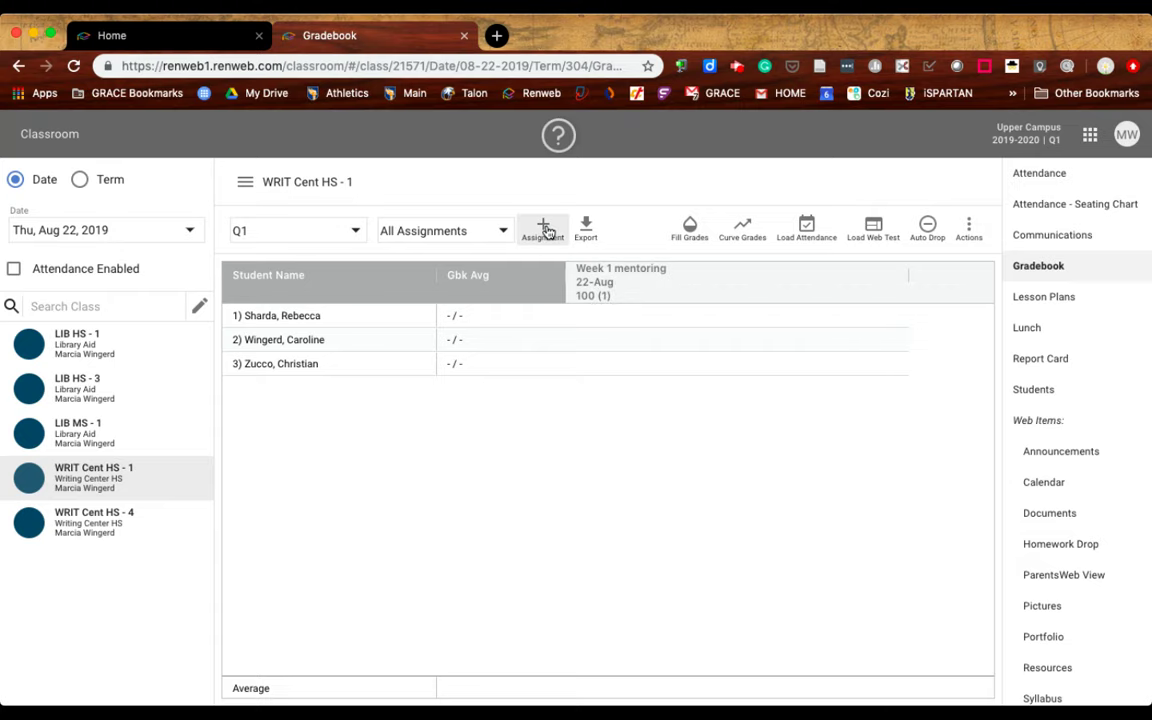
Step: Create a new assignment in the Administrative Responsibilities category with the title "Write Up"
click(545, 230)
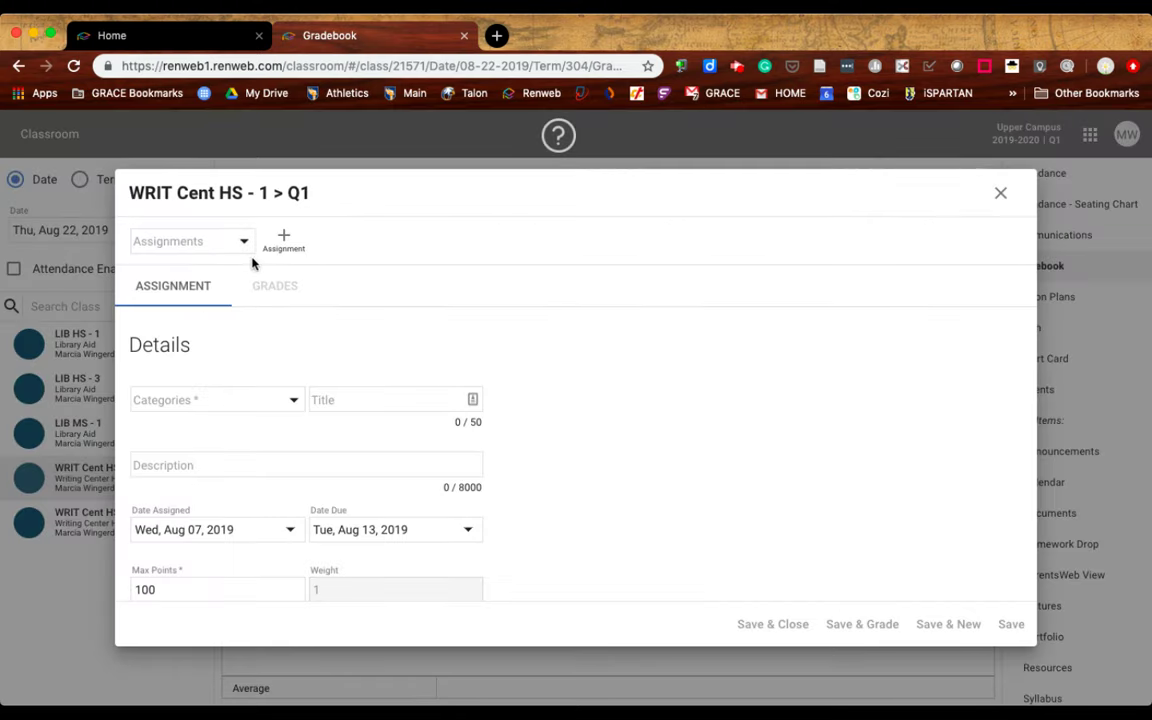
click(278, 403)
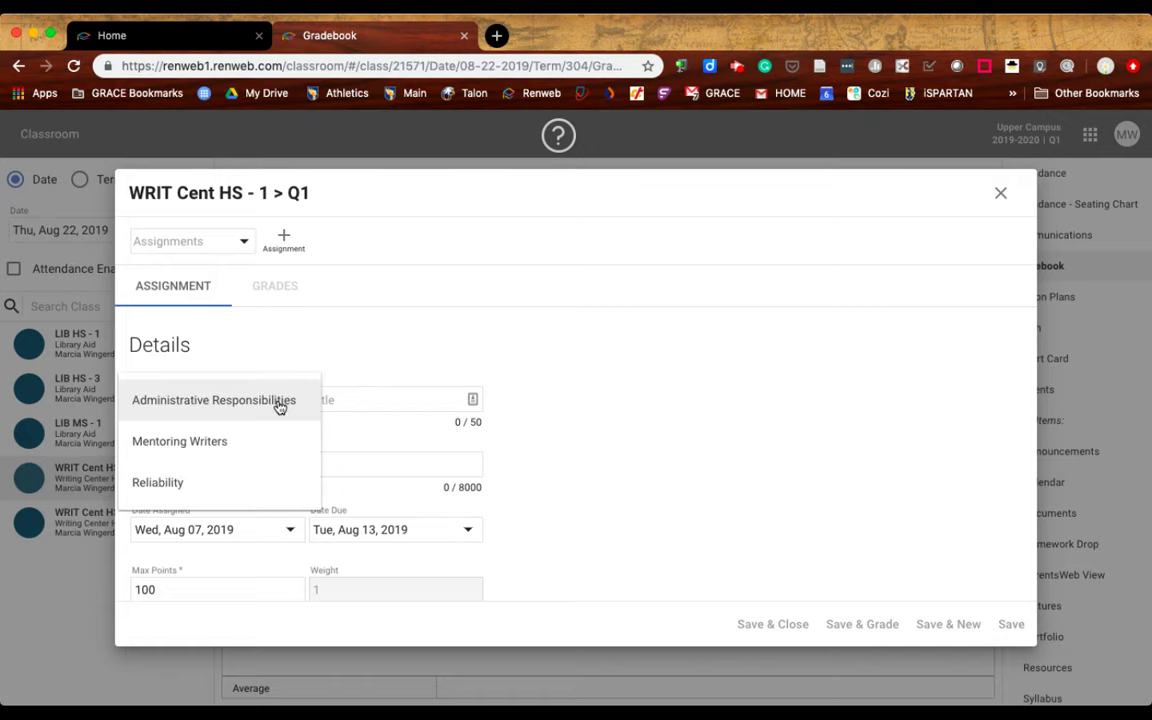
click(278, 410)
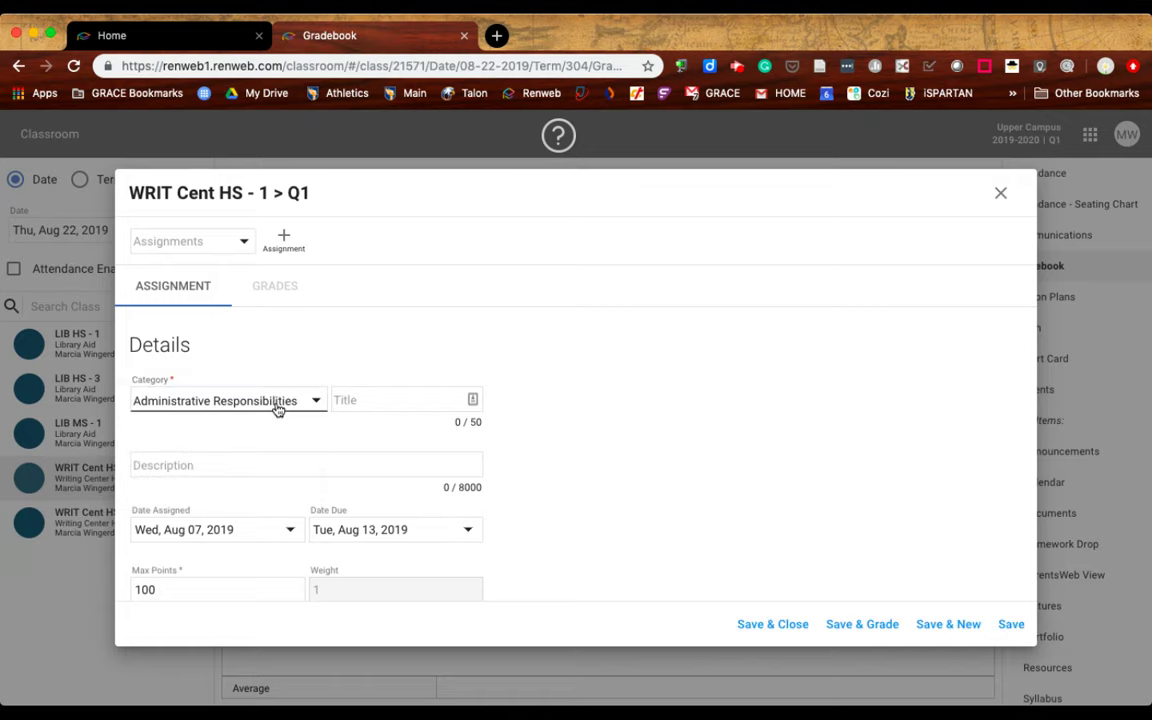
click(359, 401)
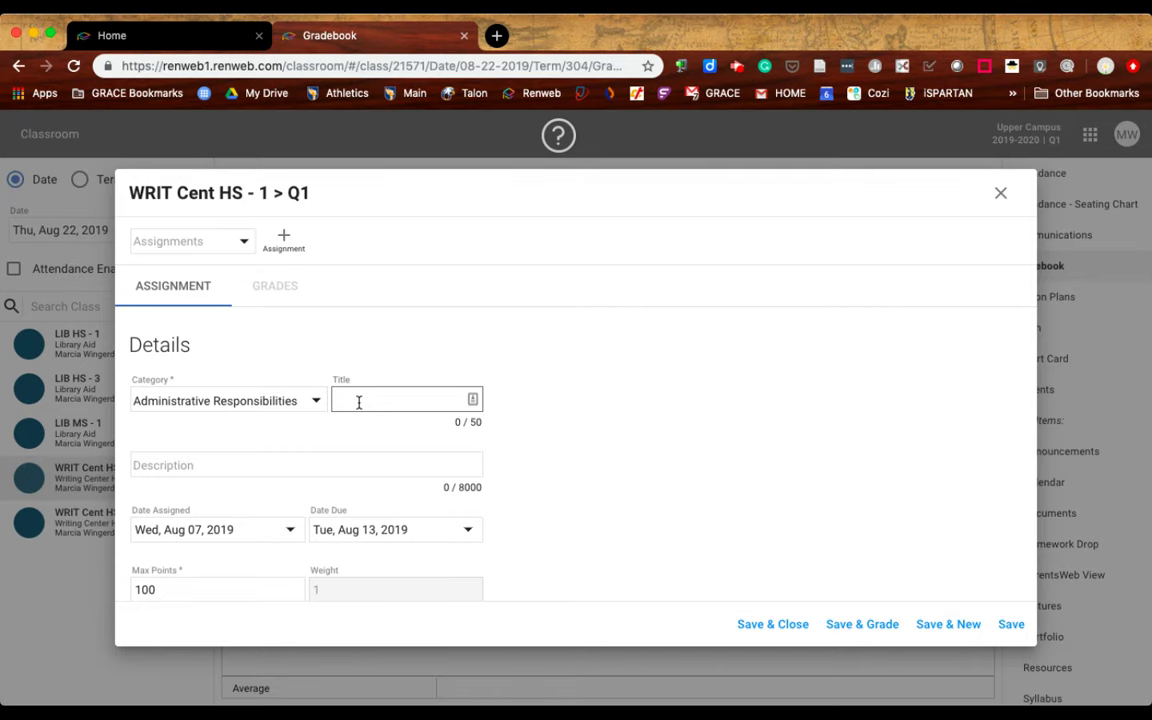
text(Writi)
text( Up)
Step: Enter "Summary of tutoring session" as the new assignment's description
click(301, 465)
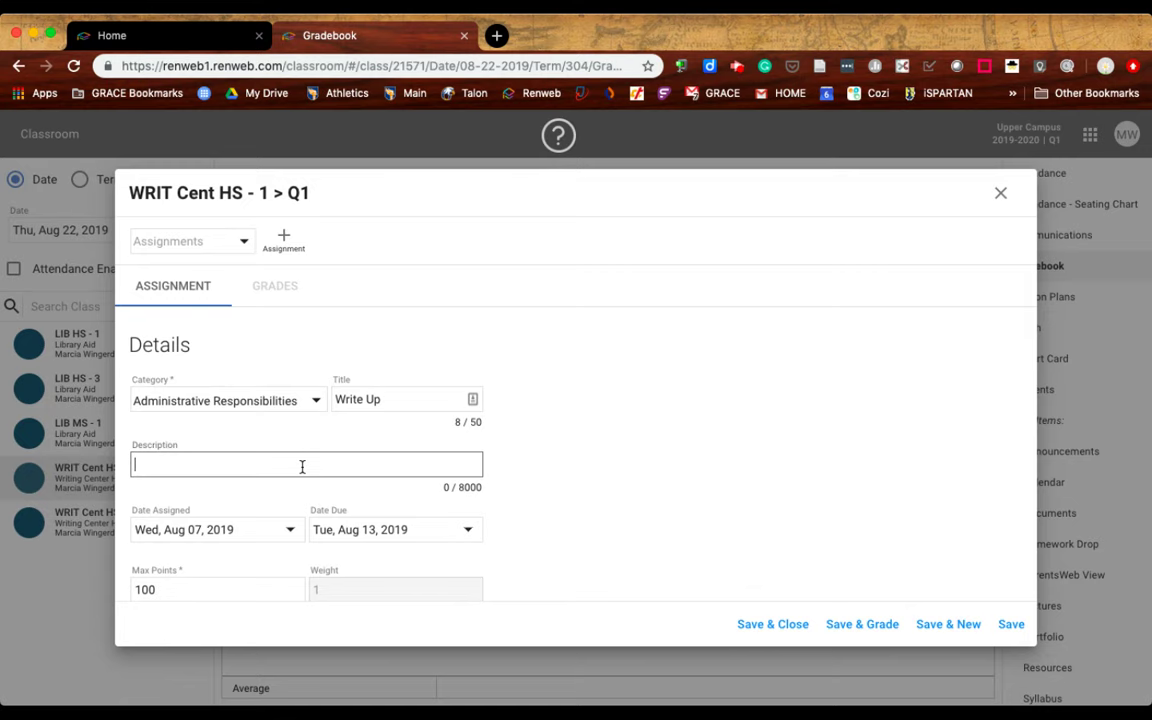
text(Explain tutoring )
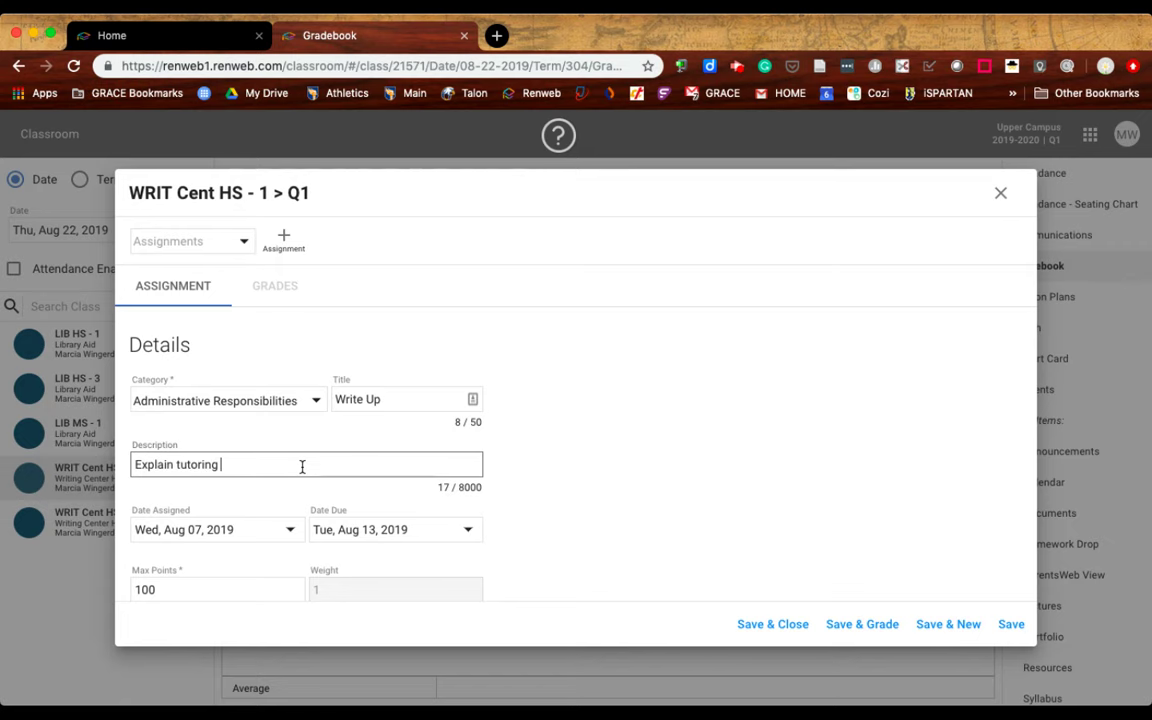
text(session)
double_click(156, 466)
text(Summary of)
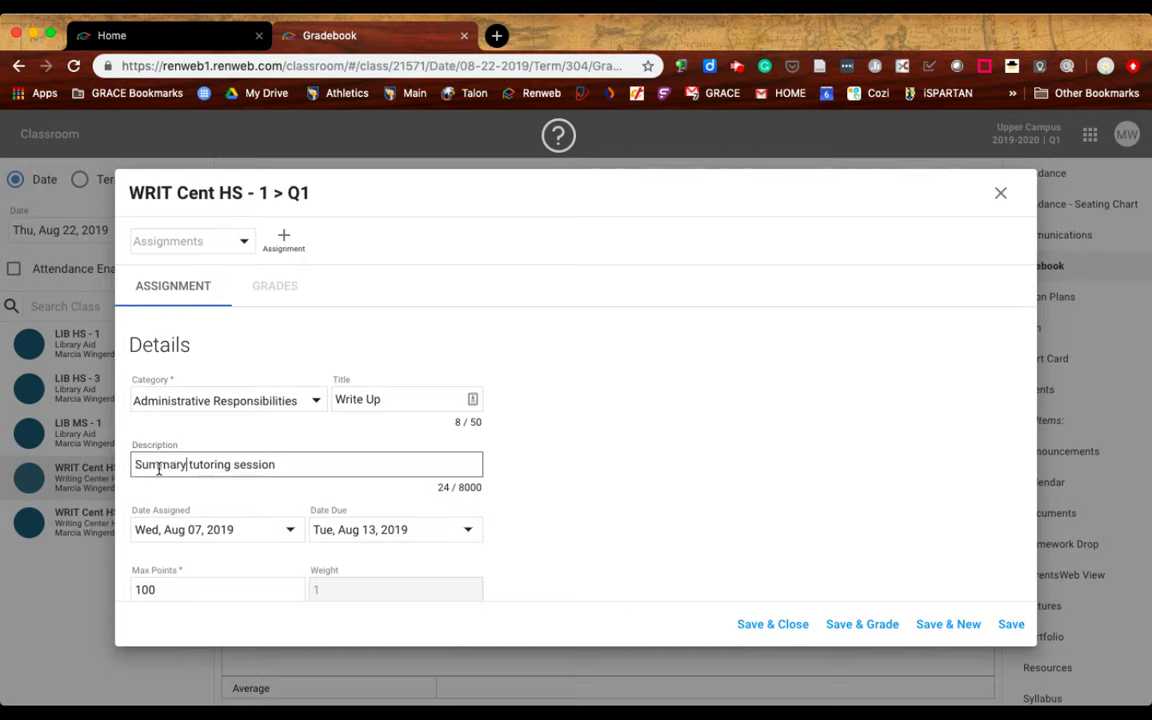
Step: Set the assignment's due date to Thu, Aug 22, 2019, review its points and preferences, and save it
click(470, 537)
click(478, 560)
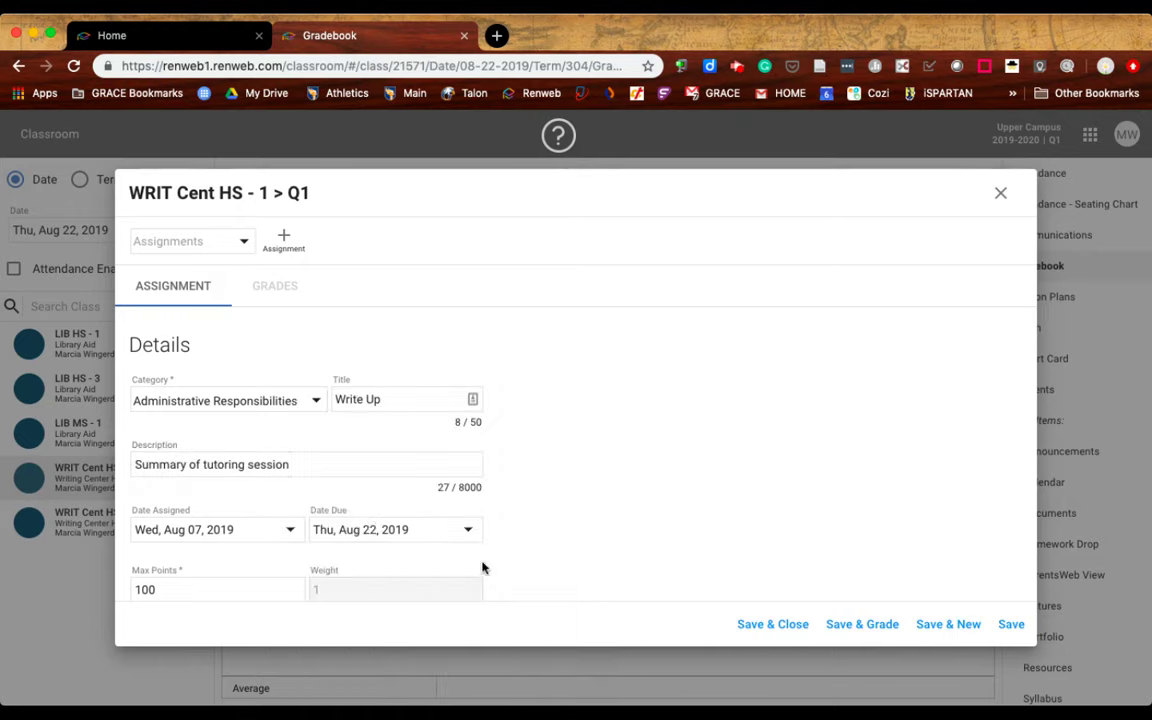
scroll(432, 528, down, 2)
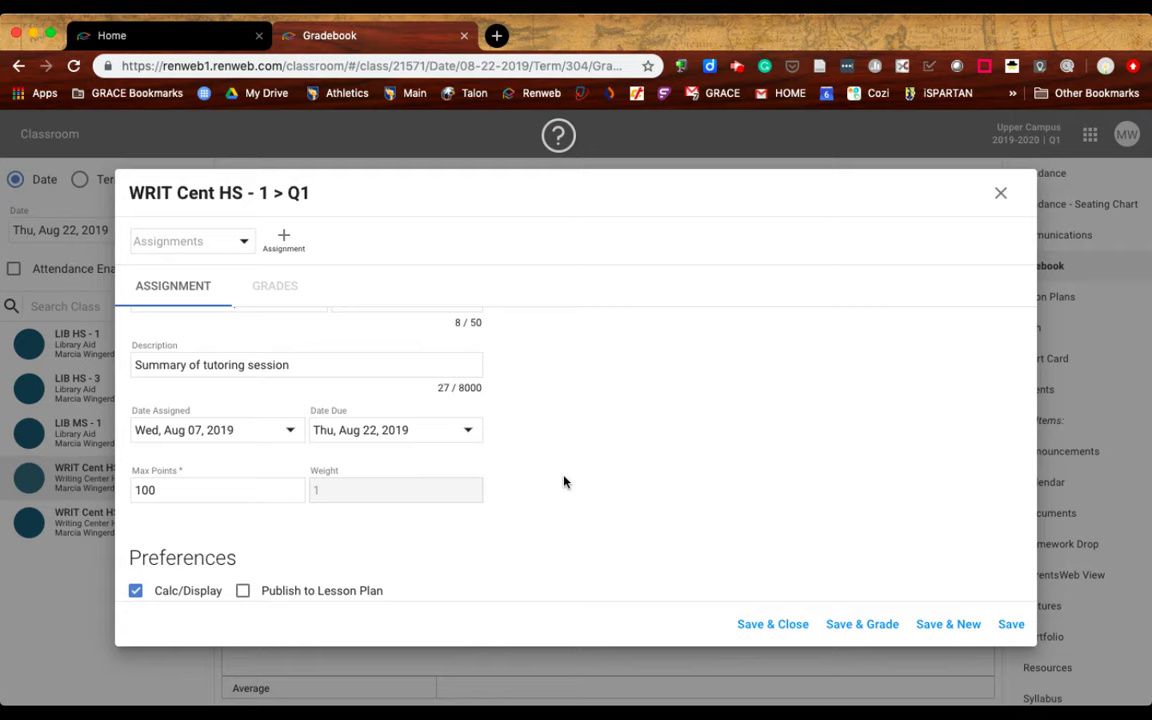
scroll(480, 441, down, 1)
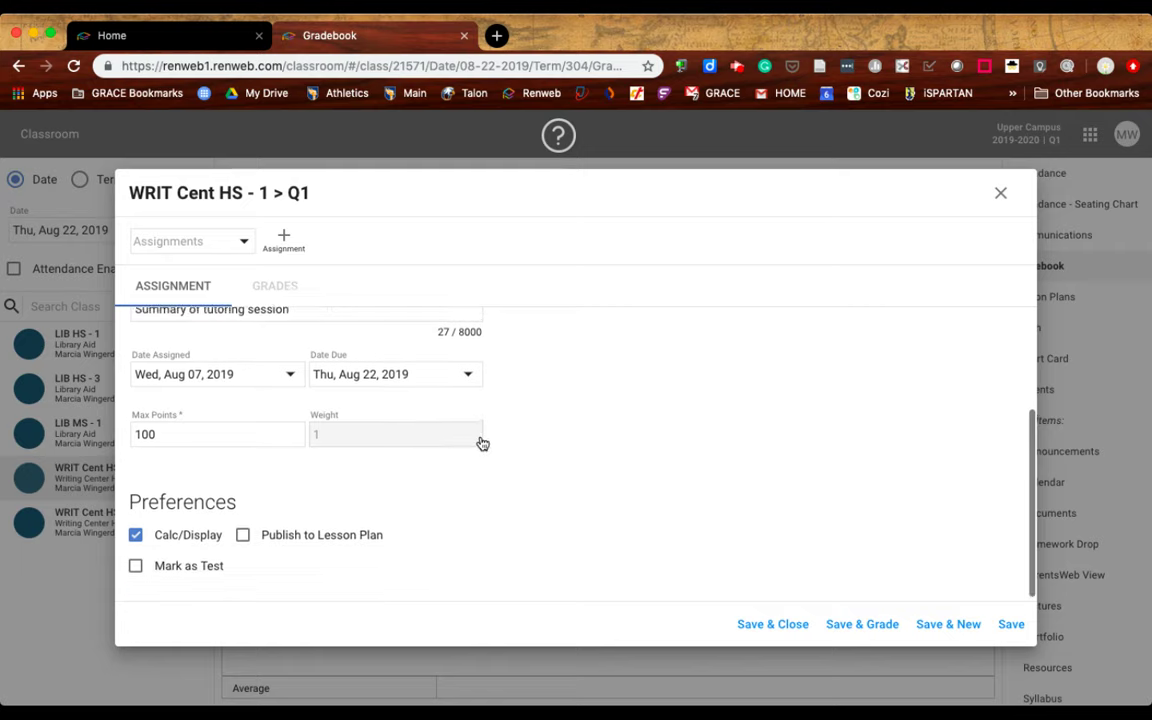
scroll(480, 441, up, 3)
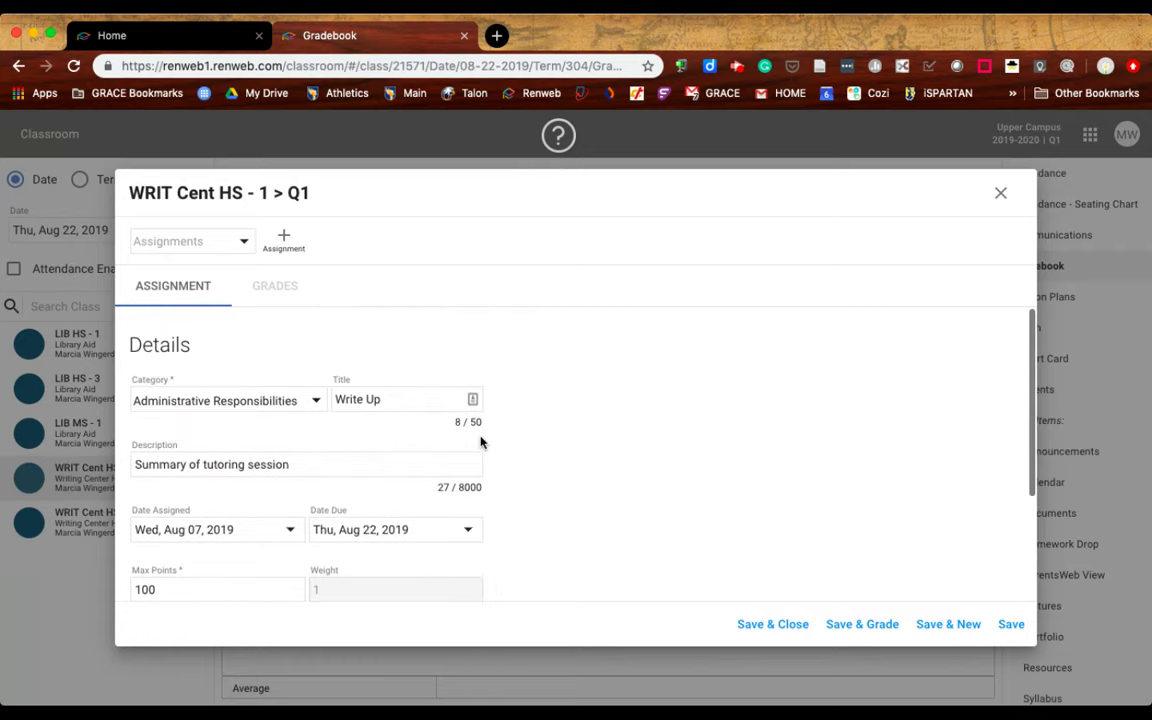
click(1011, 625)
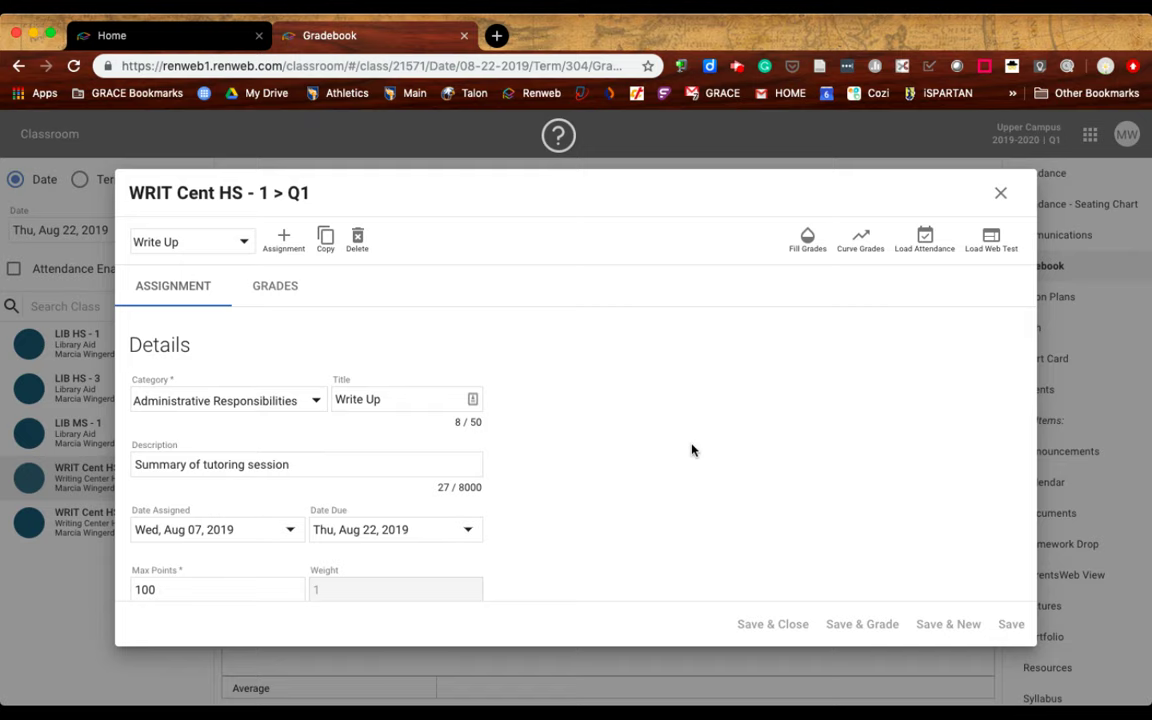
Step: View the classes and categories the Write Up assignment can be copied to, without copying it
click(325, 239)
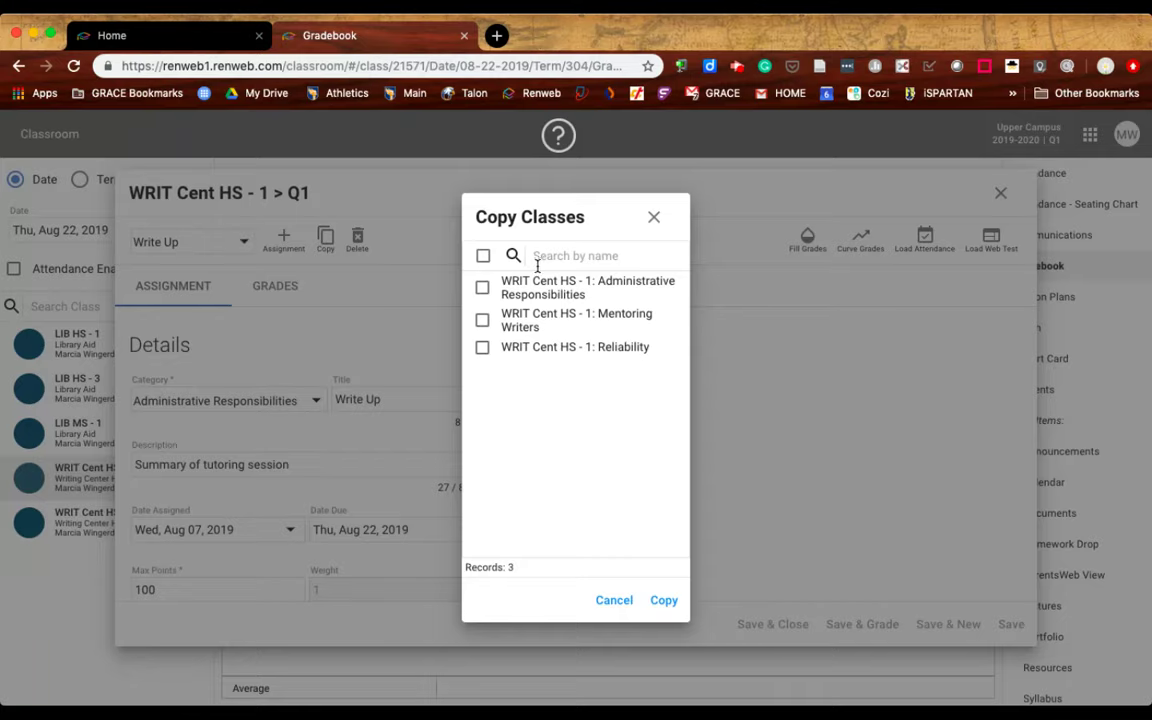
click(655, 217)
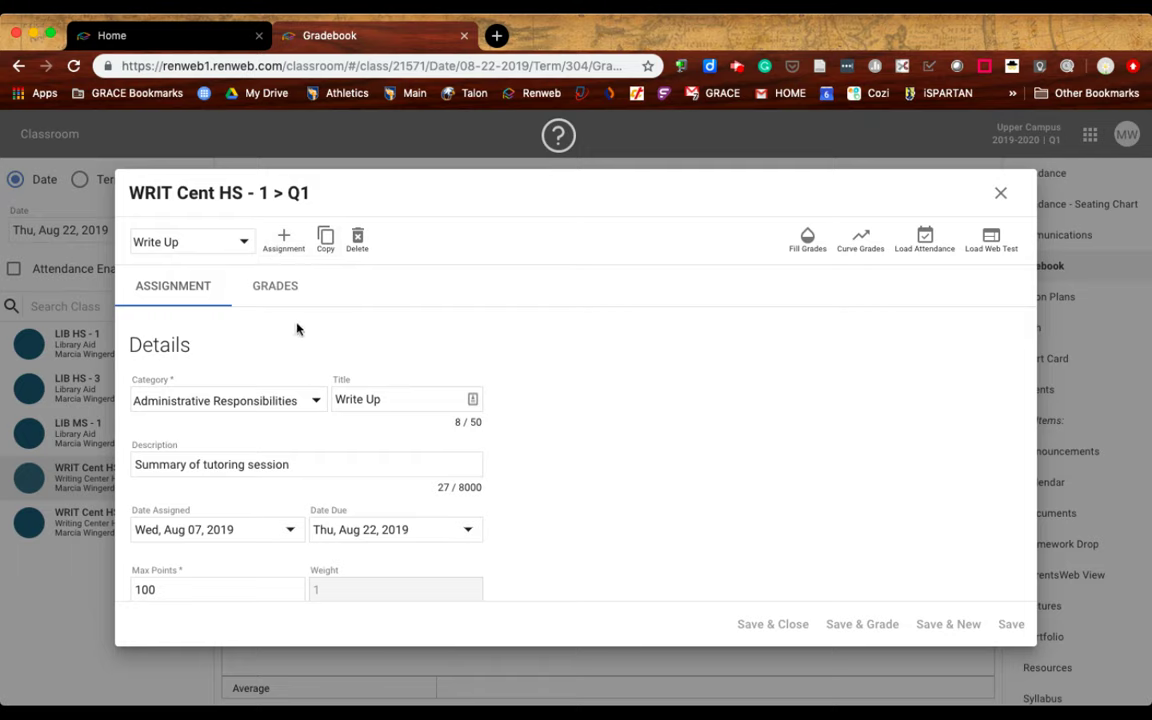
Step: Enter a grade of 100 for all three students on the Write Up assignment and close its grade sheet
click(284, 299)
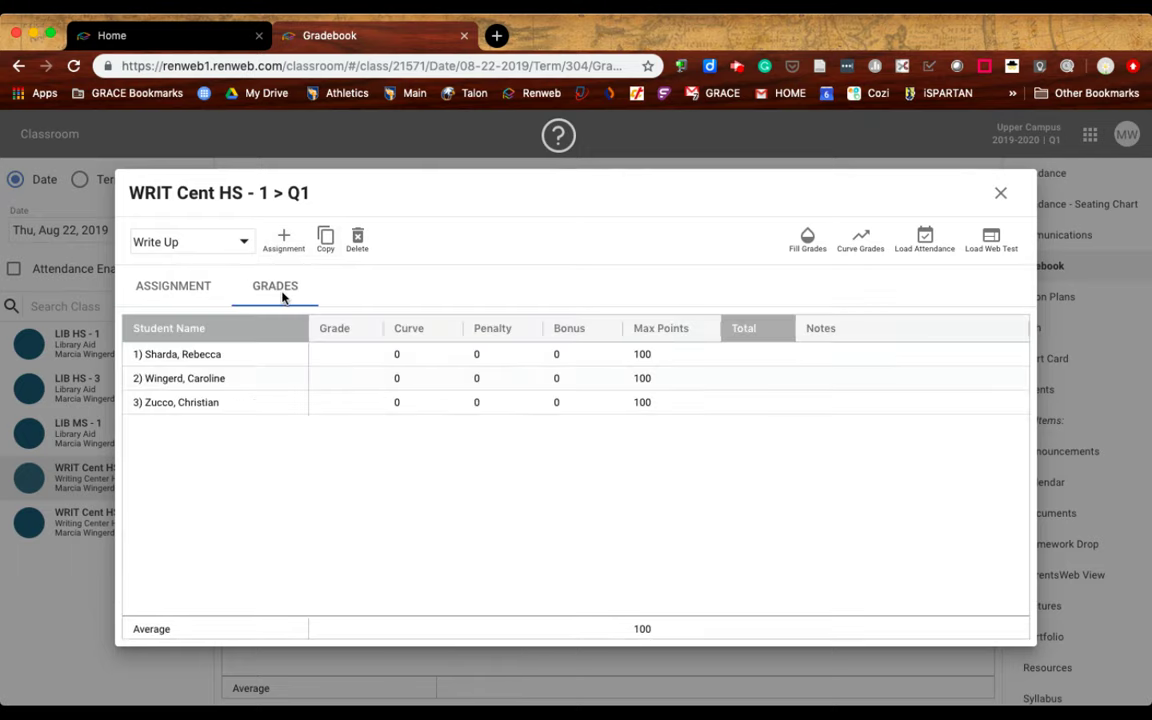
click(335, 358)
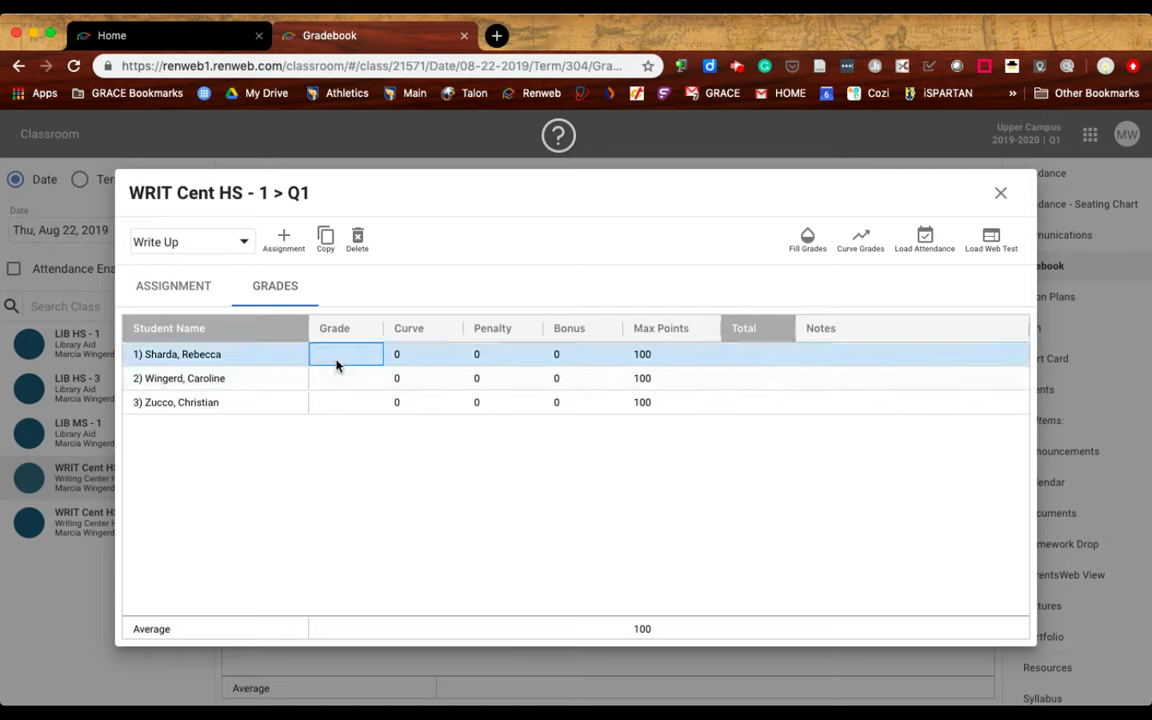
text(100)
key(Return)
text(100)
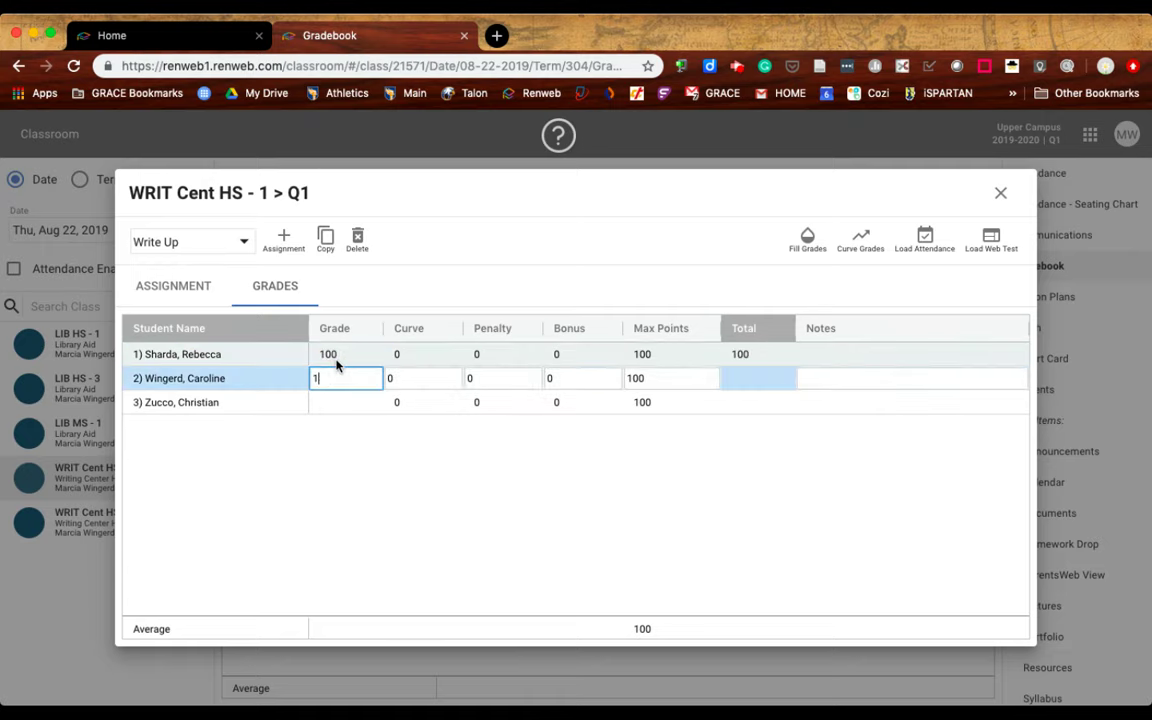
key(Return)
text(100)
key(Return)
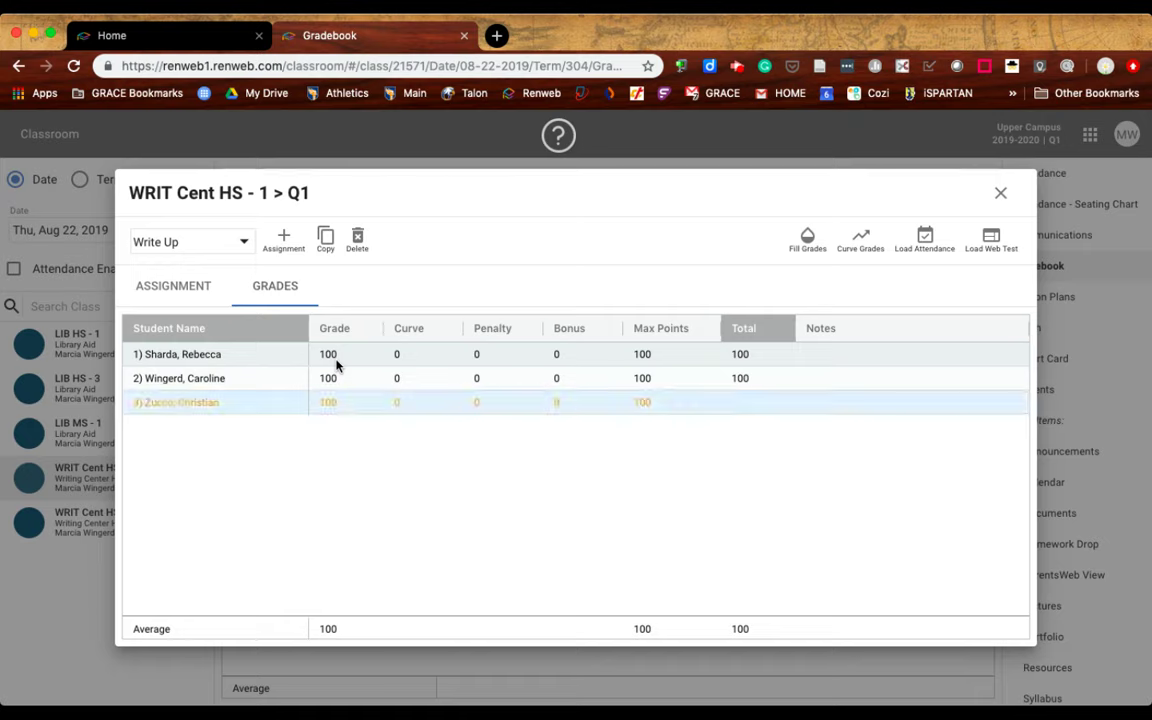
click(1001, 194)
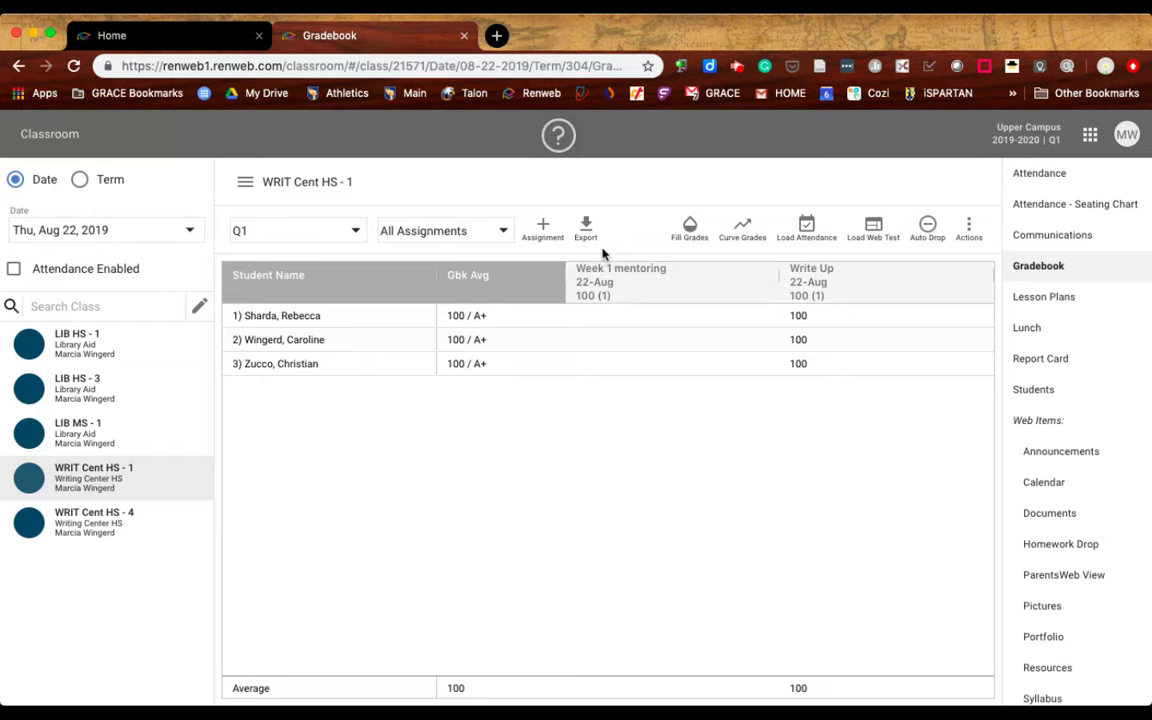
Step: Open the student grade sheet of the Week 1 mentoring assignment
click(592, 320)
click(590, 345)
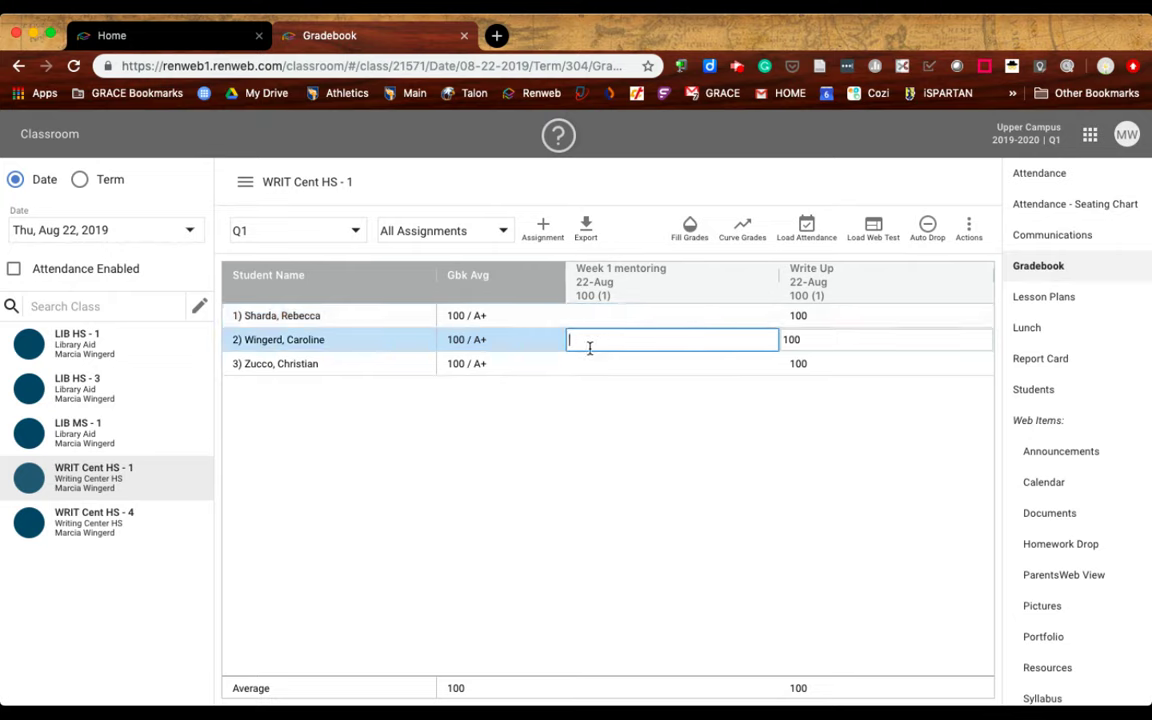
click(591, 289)
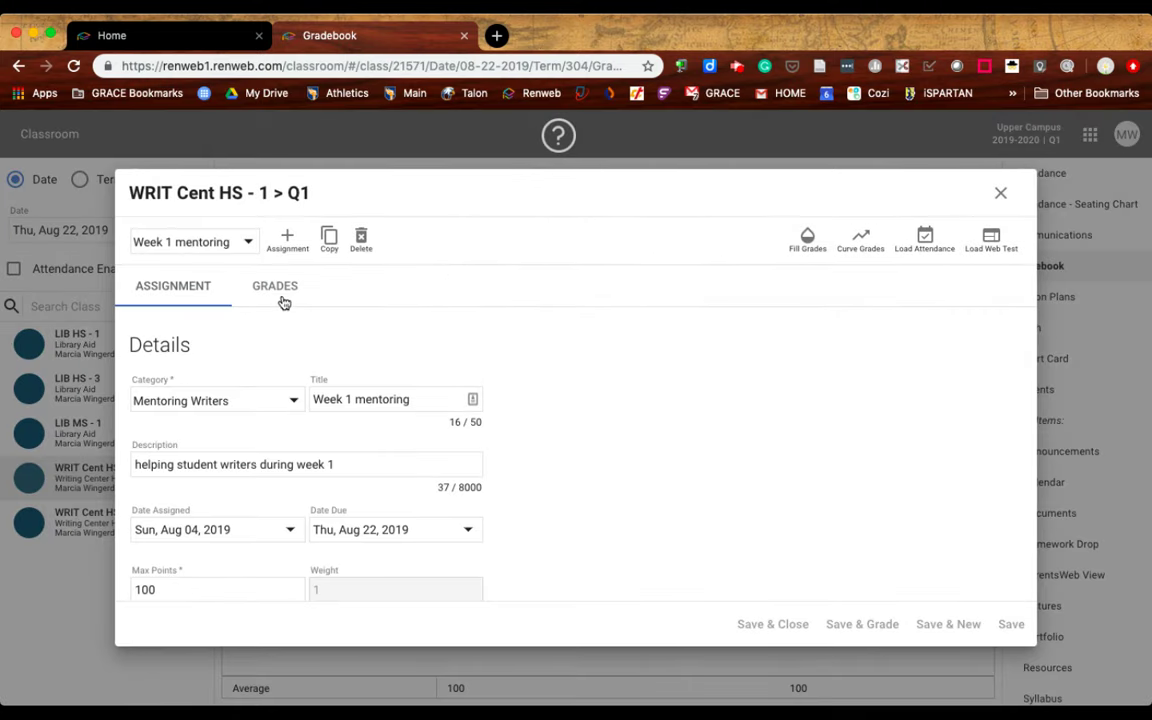
click(282, 299)
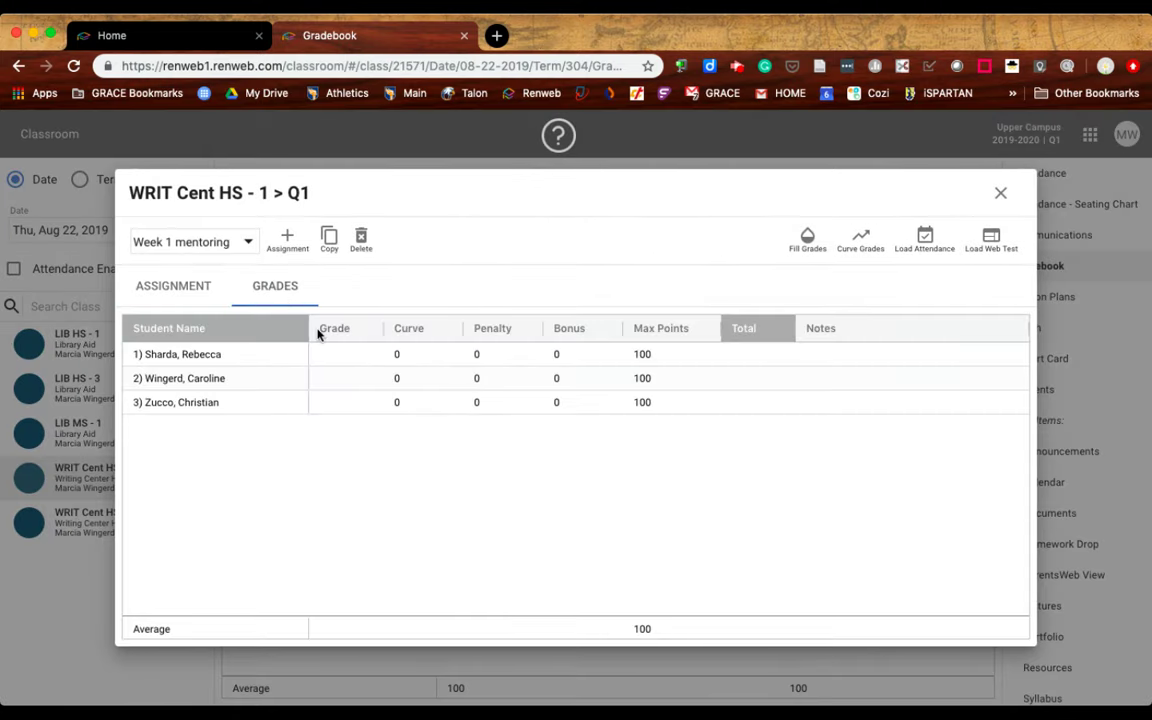
Step: Enter the grade codes M for the first student, P for the second and E for the third on Week 1 mentoring
click(335, 358)
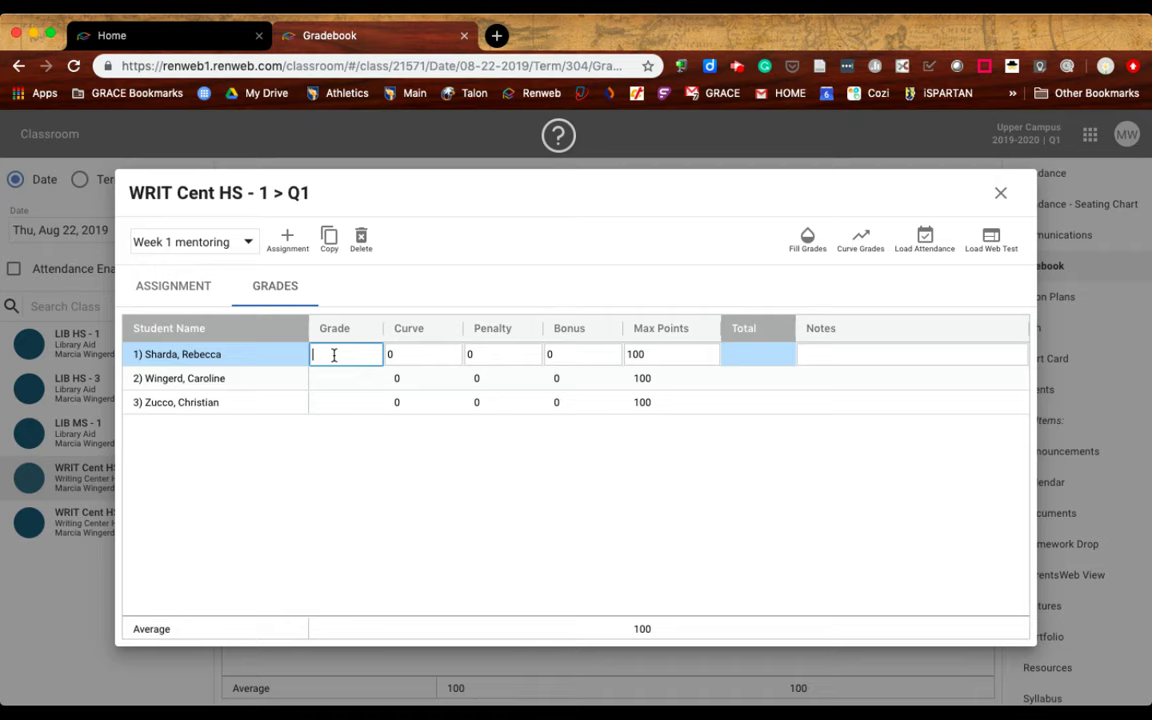
text(M)
key(Return)
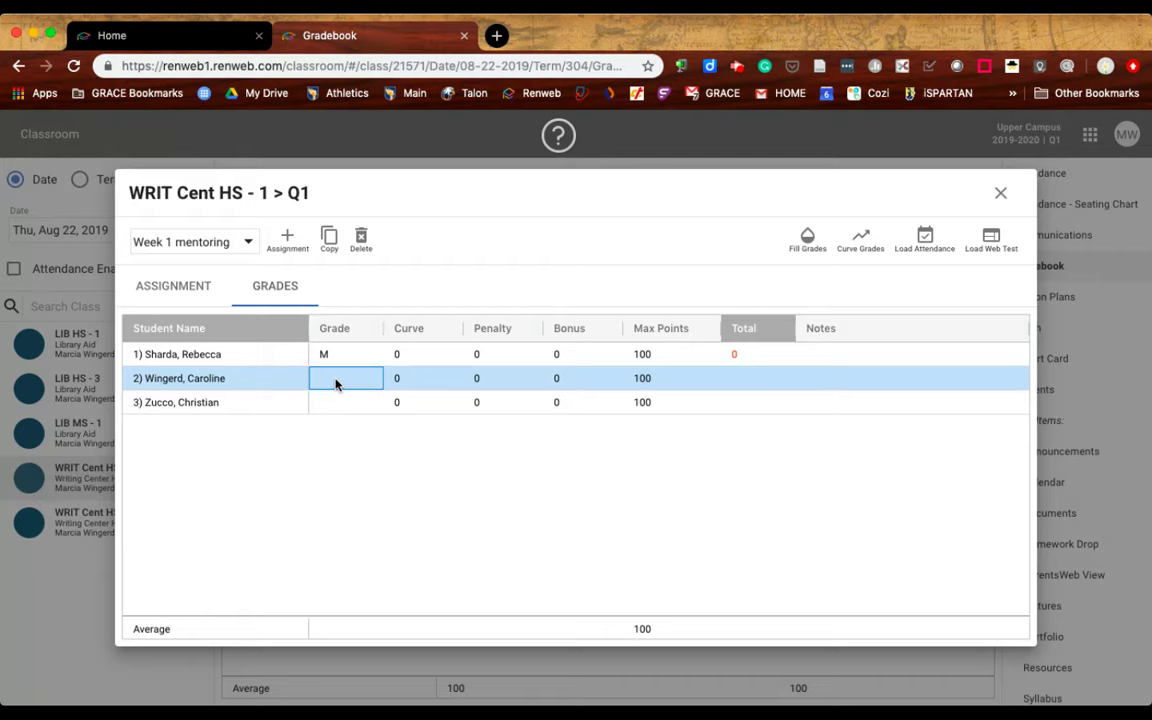
text(P)
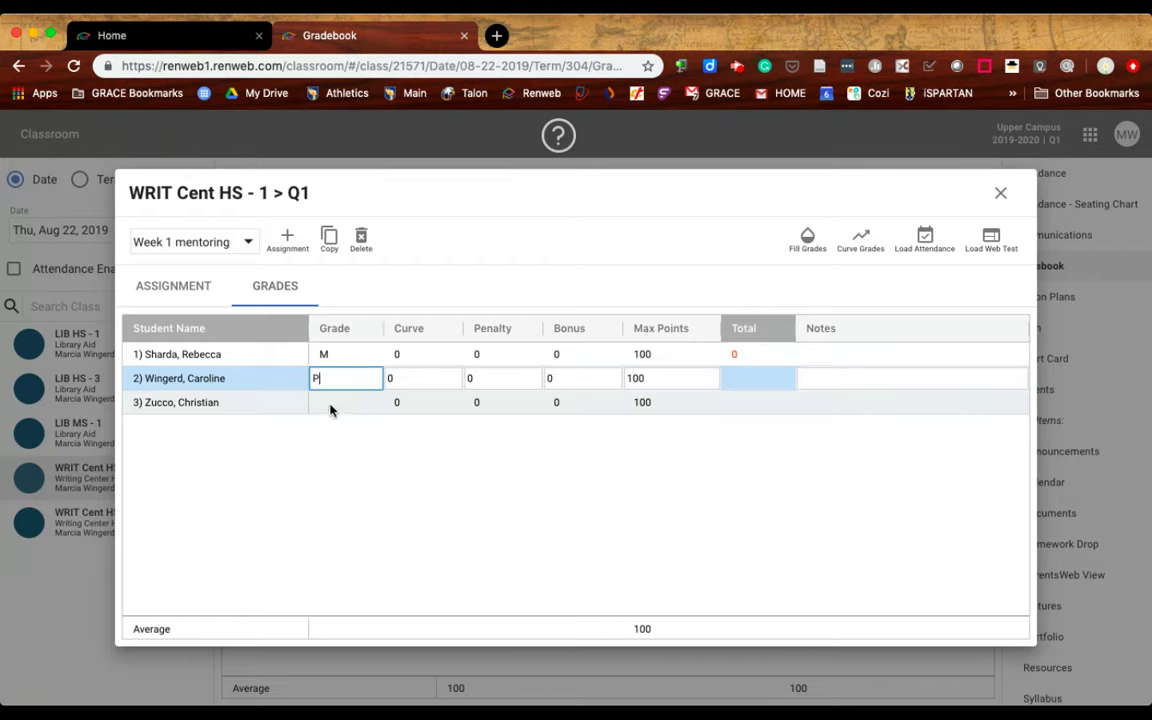
click(330, 404)
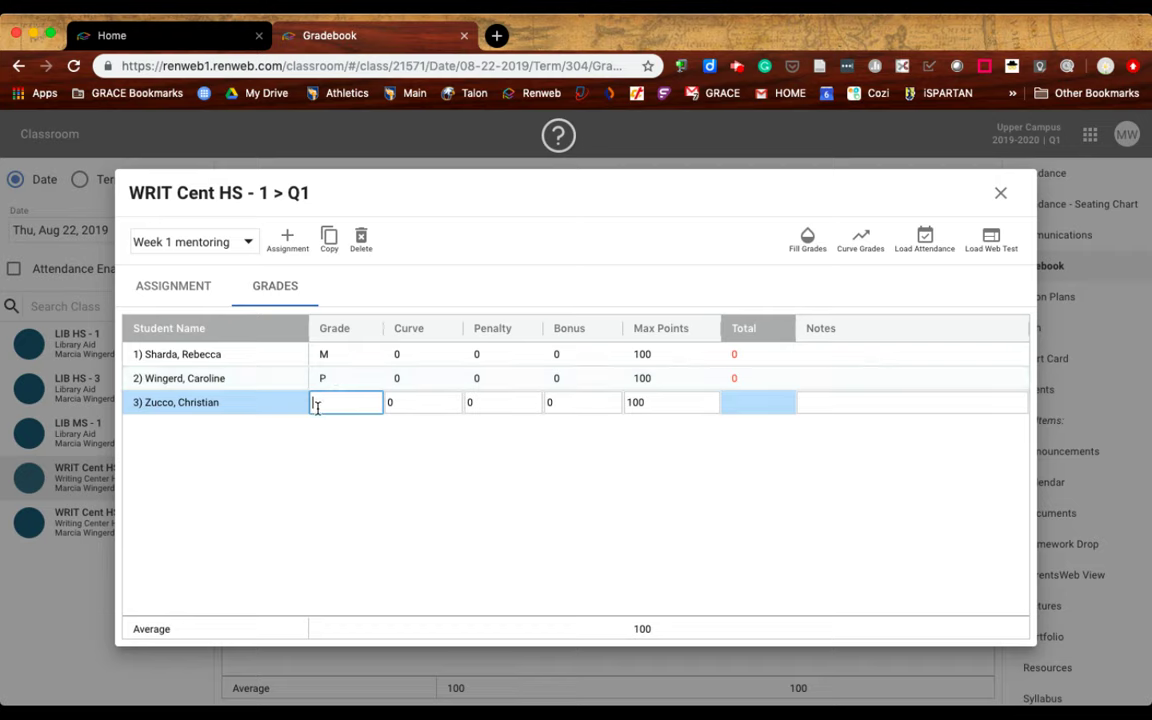
text(P)
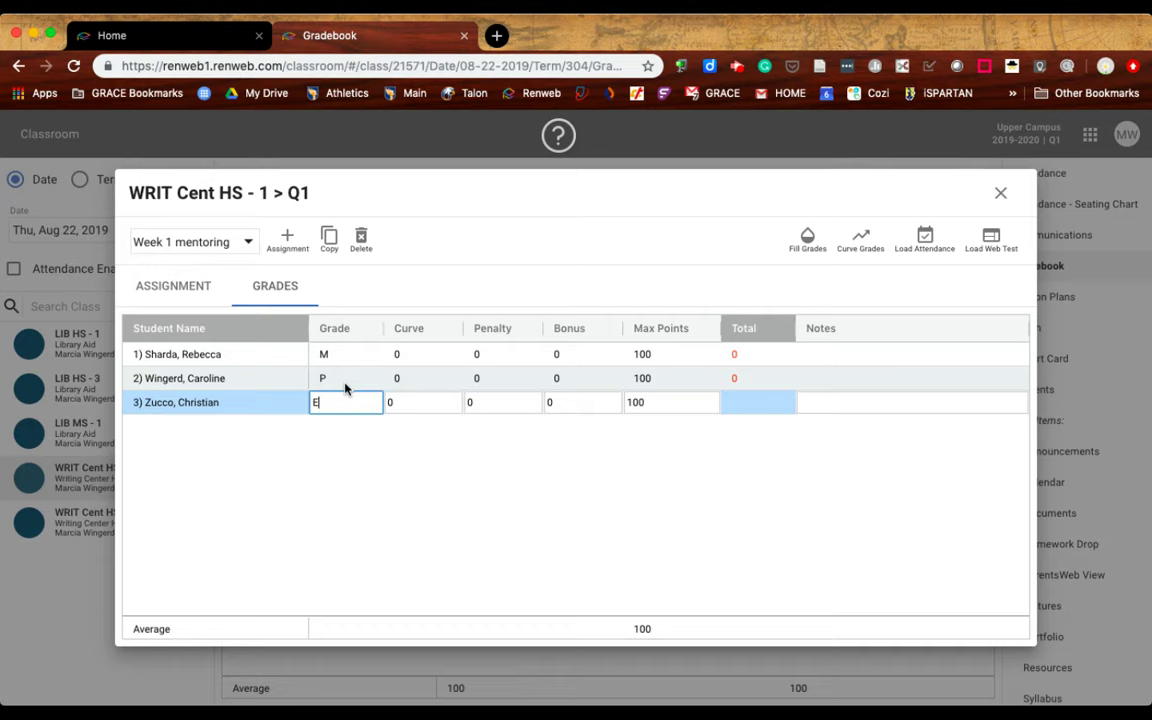
click(345, 384)
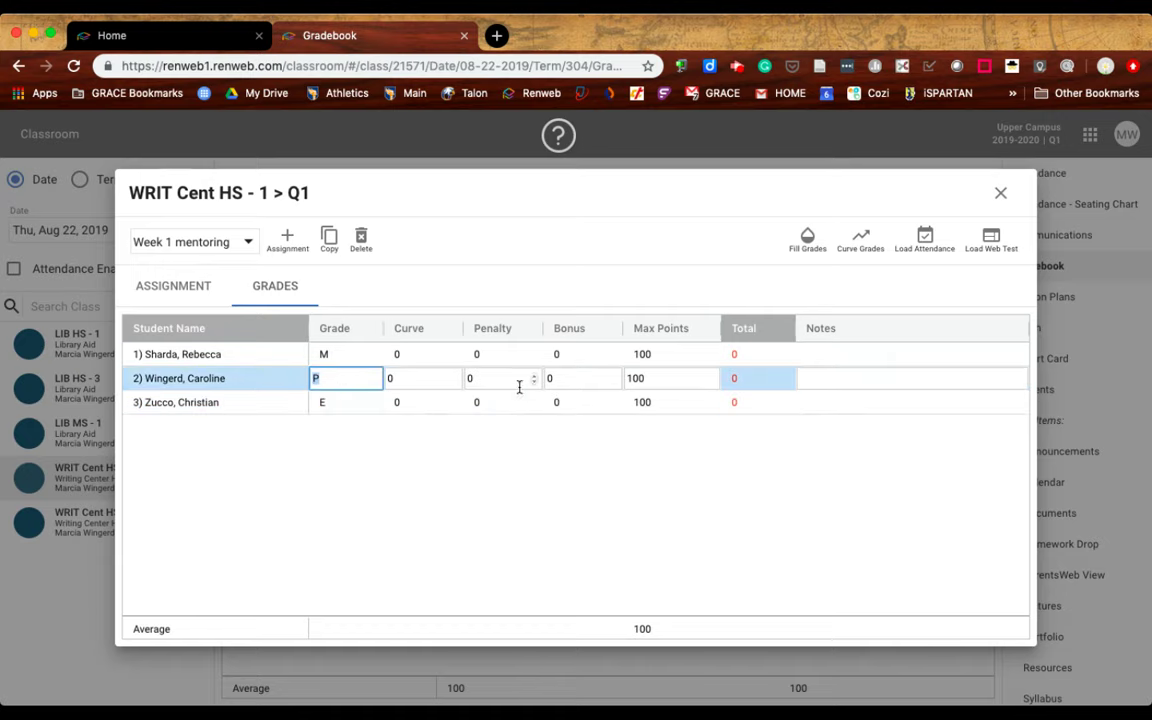
Step: Change the third student's Week 1 mentoring grade code to I
click(330, 407)
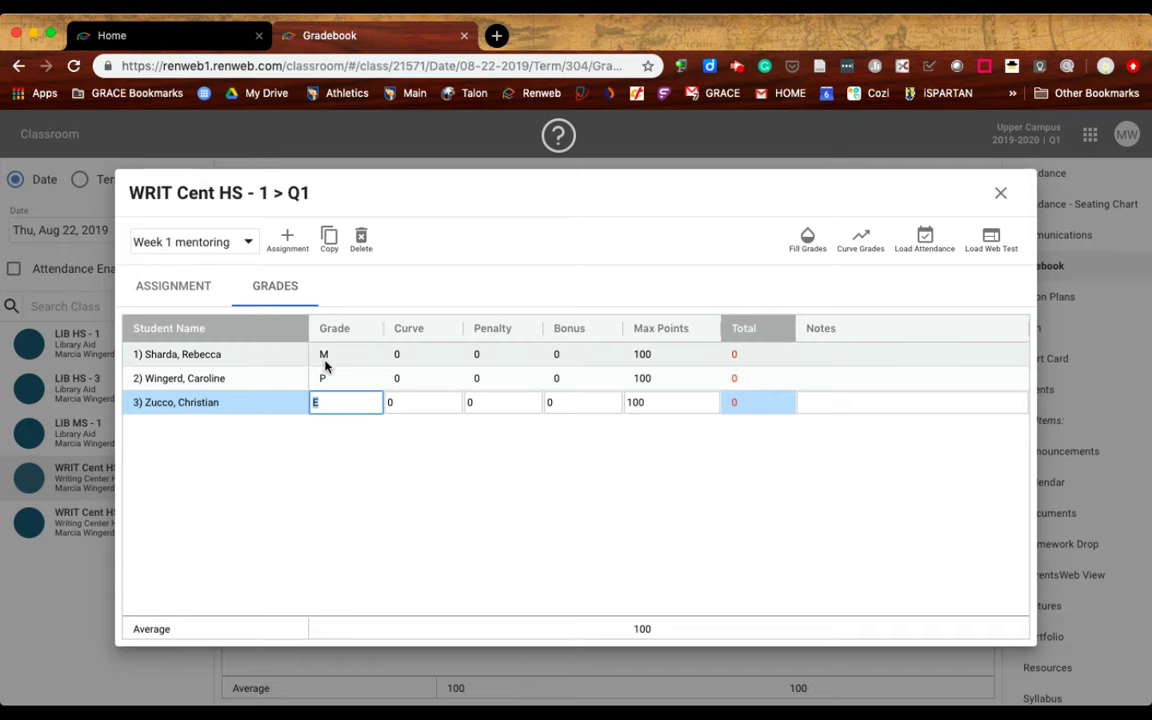
key(BackSpace)
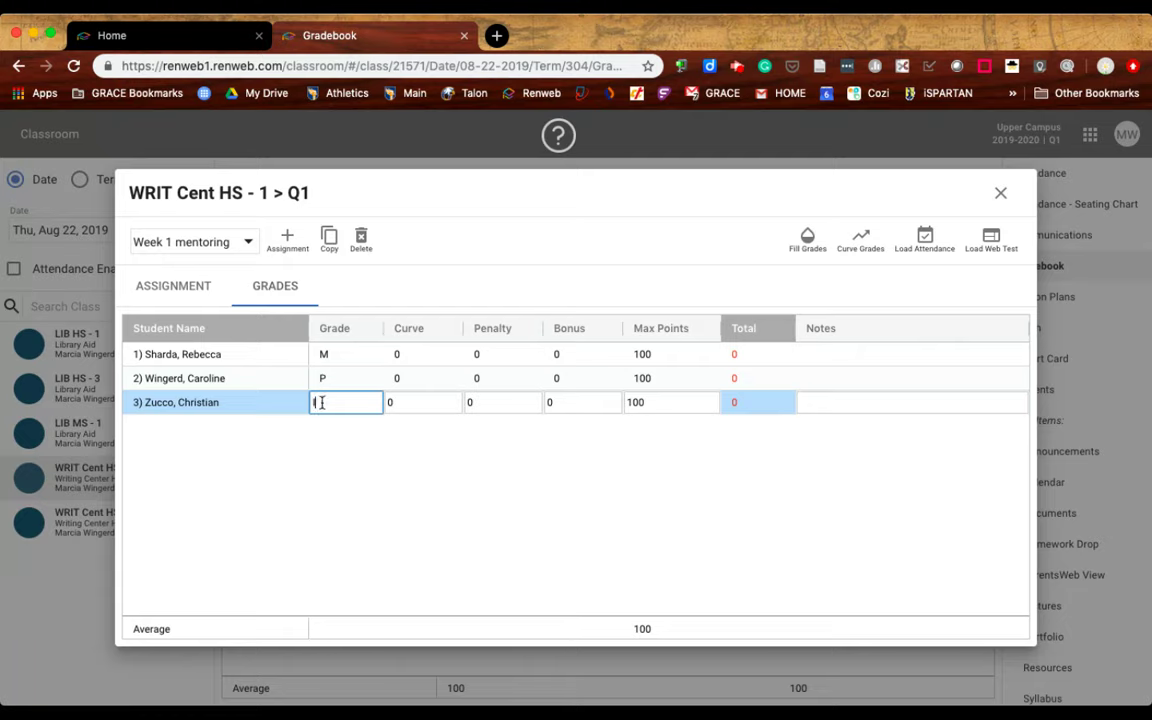
key(Return)
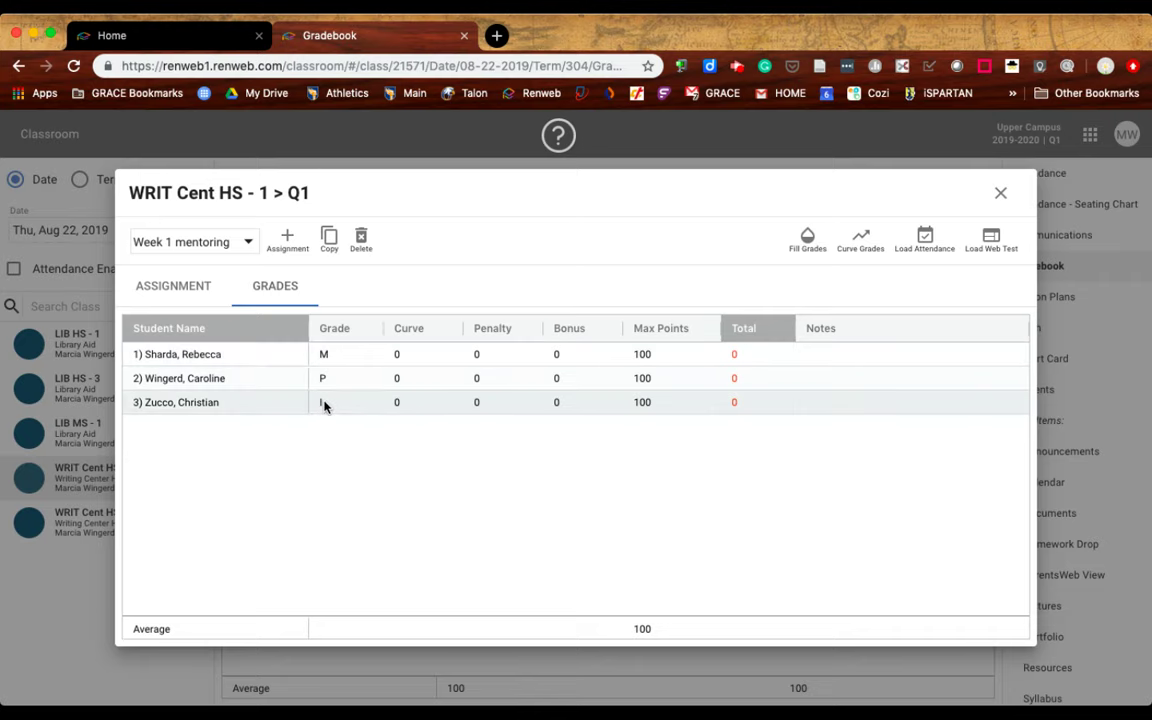
Step: Write the note "Need to cite sources" for the third student and delete it again
click(834, 408)
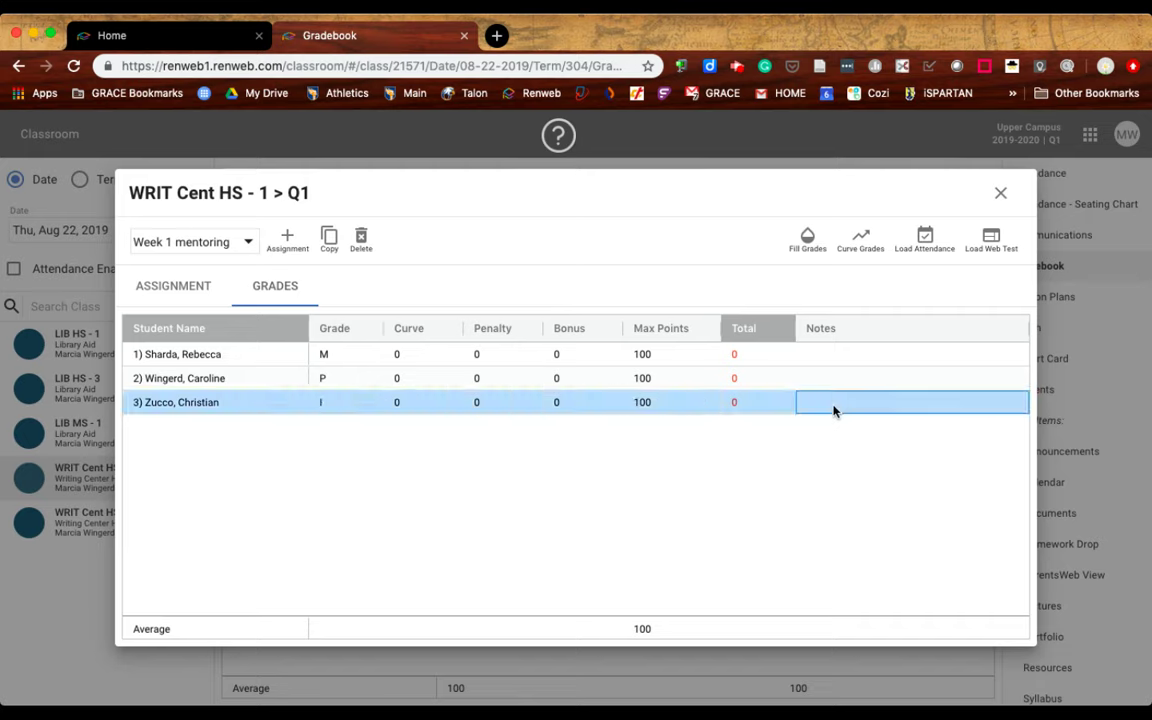
click(834, 406)
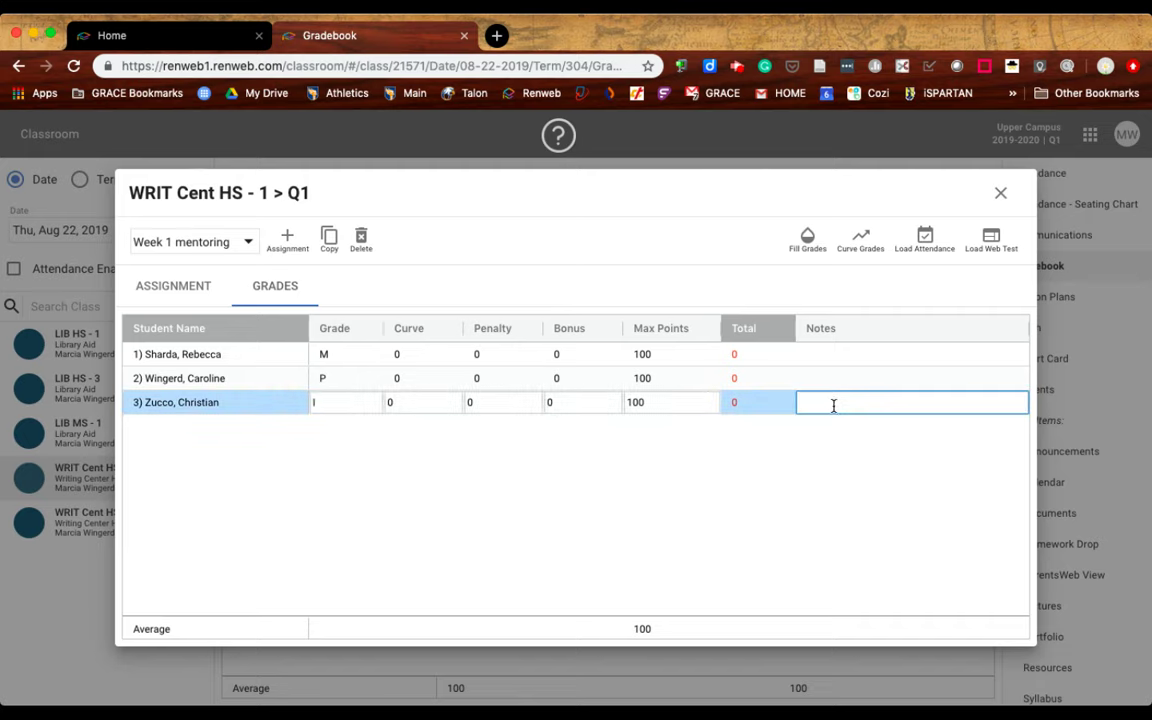
text(Needs)
key(BackSpace)
text(to cite sources)
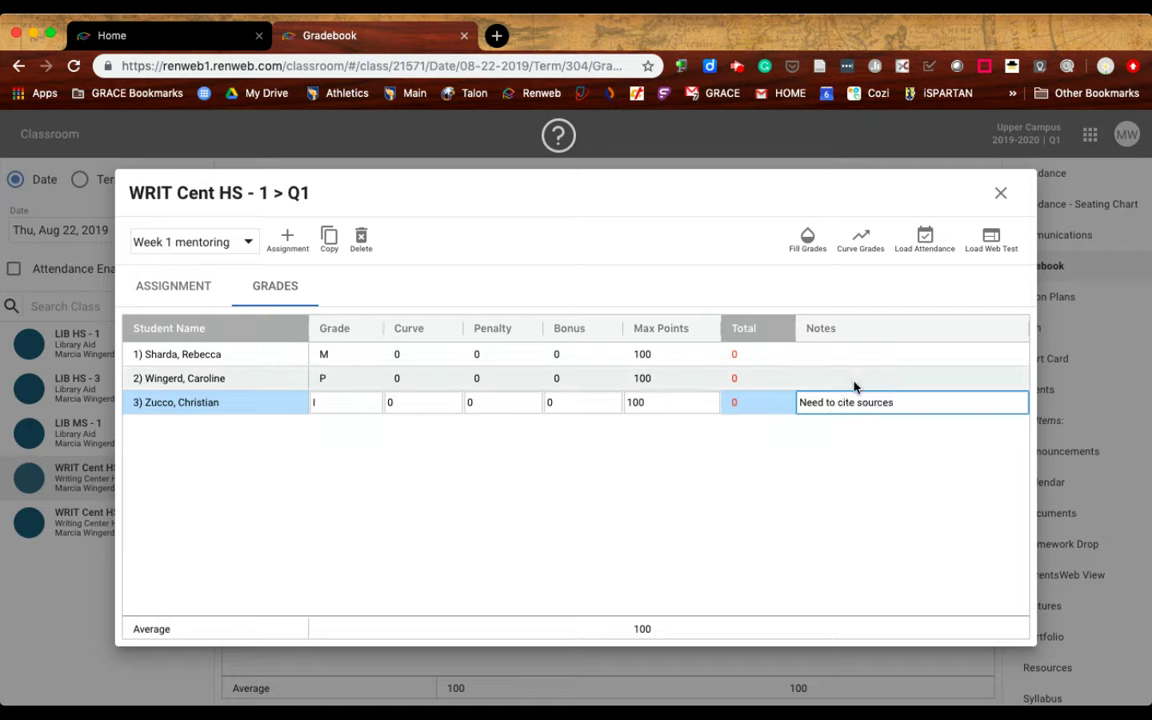
triple_click(866, 404)
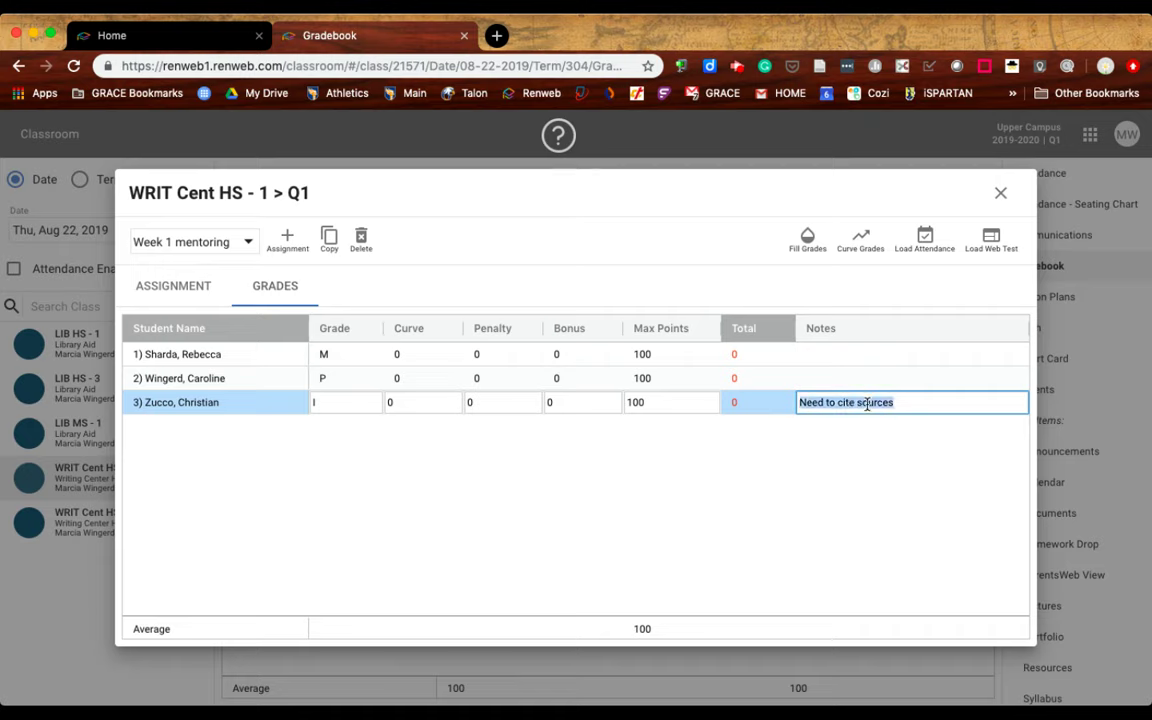
key(BackSpace)
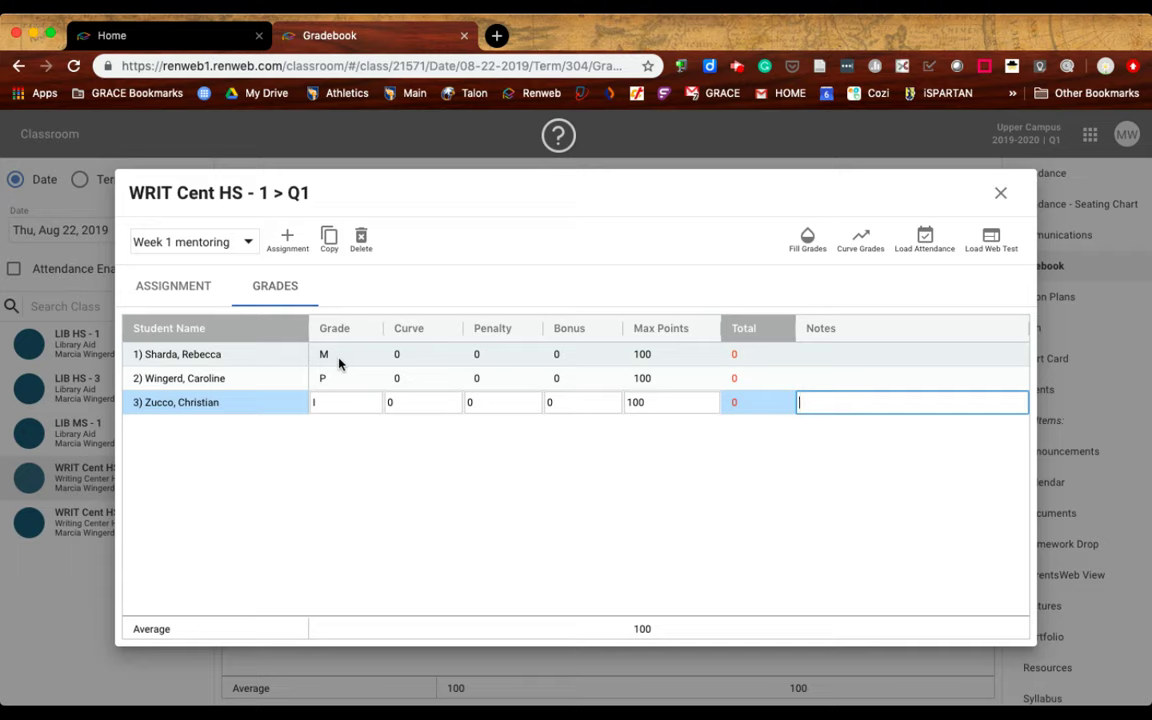
Step: Clear the letter-code grades of all three students on the Week 1 mentoring assignment
click(822, 360)
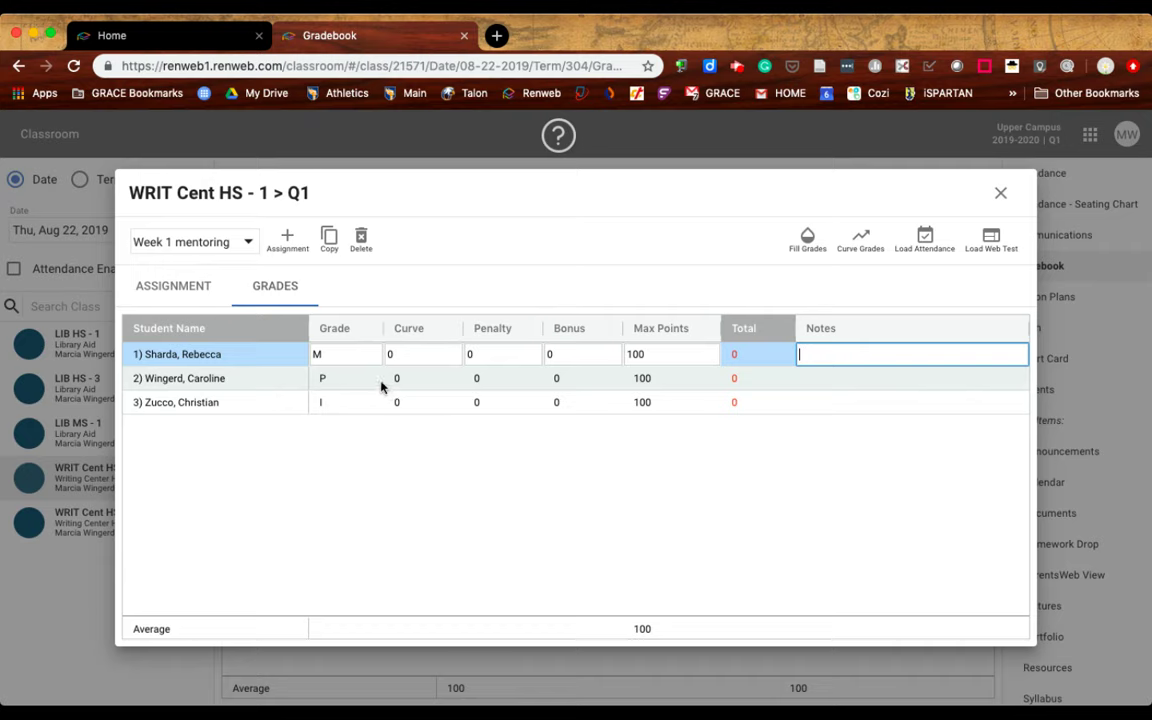
click(346, 358)
key(BackSpace)
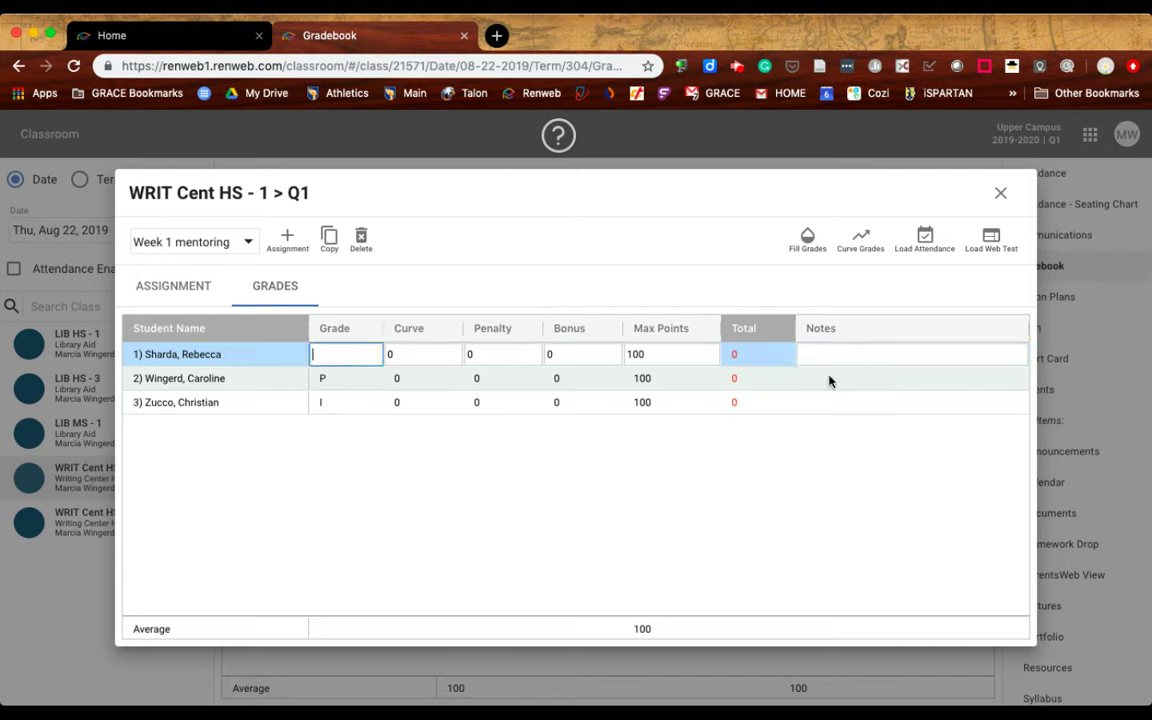
click(320, 379)
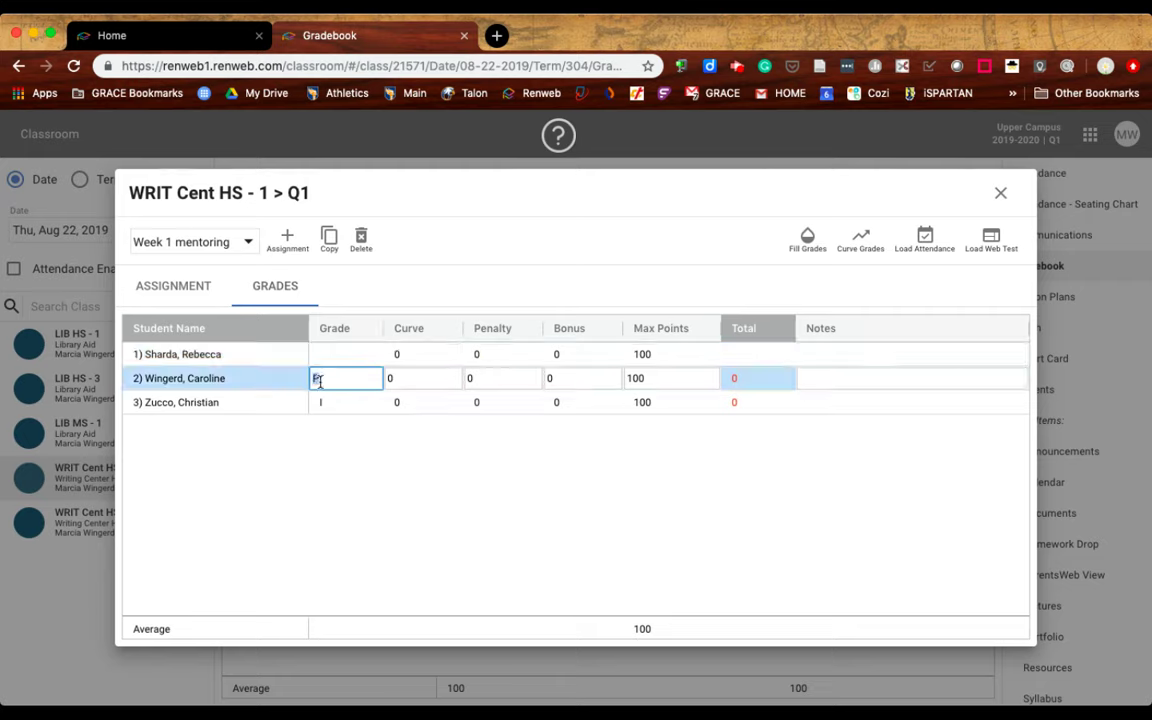
key(BackSpace)
click(321, 403)
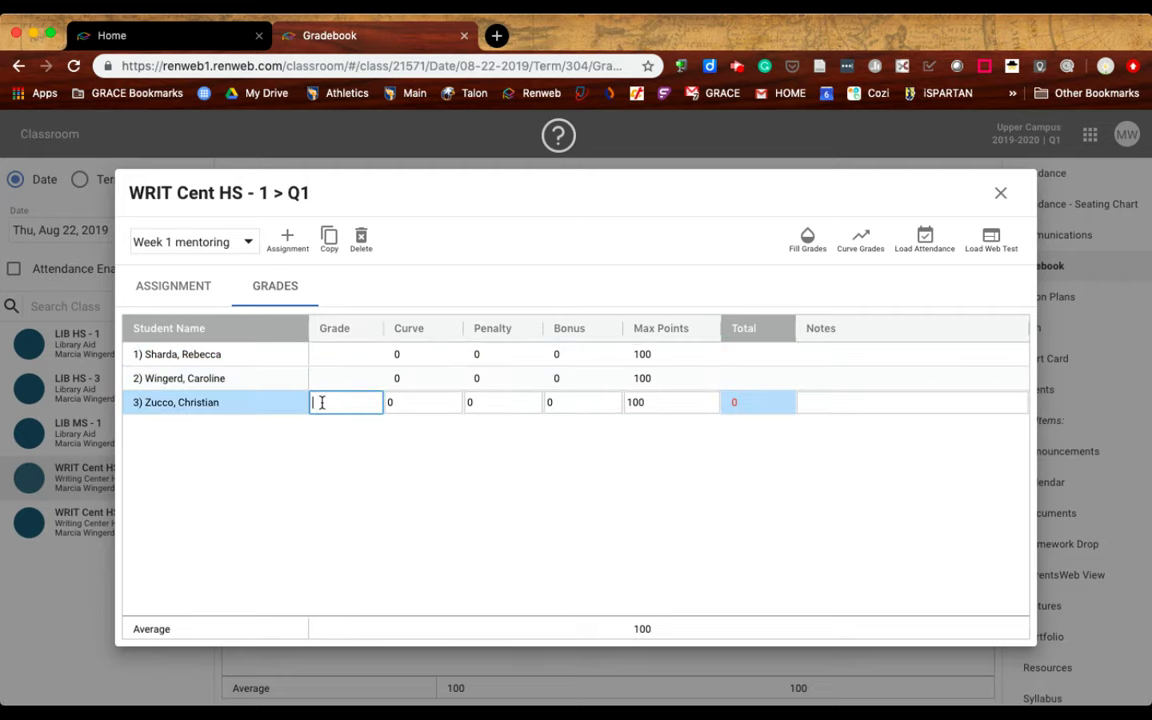
Step: Enter a grade of 100 for all three students on Week 1 mentoring and close its grade sheet
click(337, 350)
text(100)
key(Return)
text(100)
key(Return)
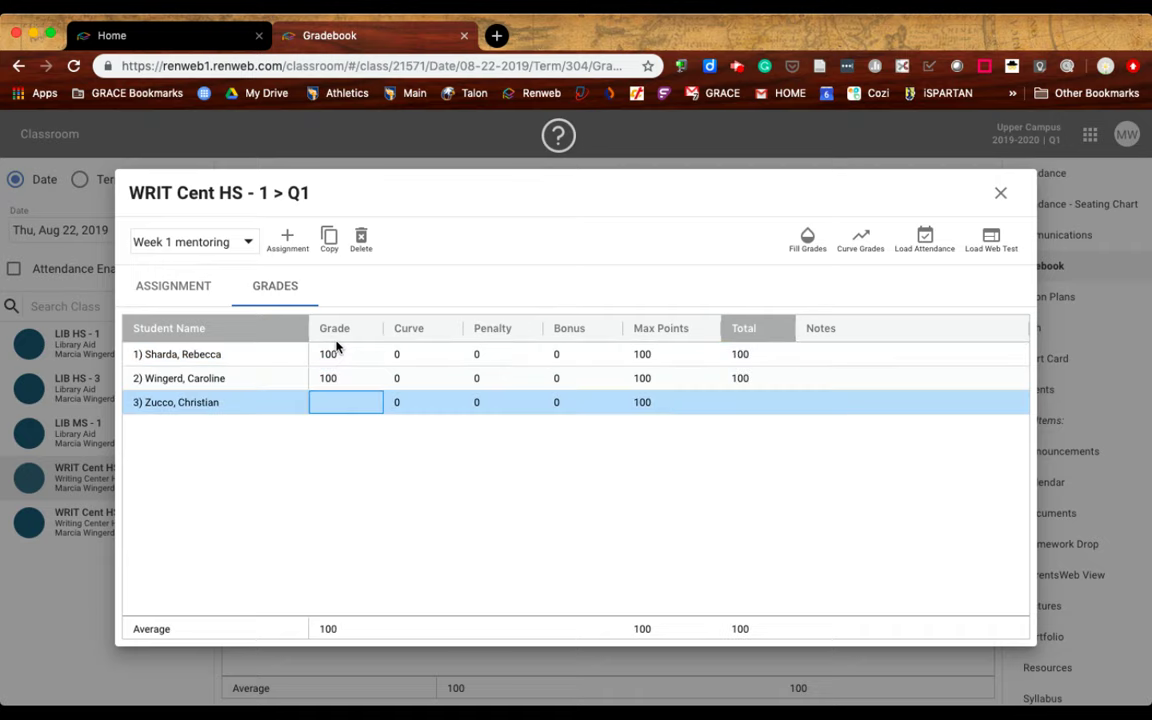
text(100)
key(Return)
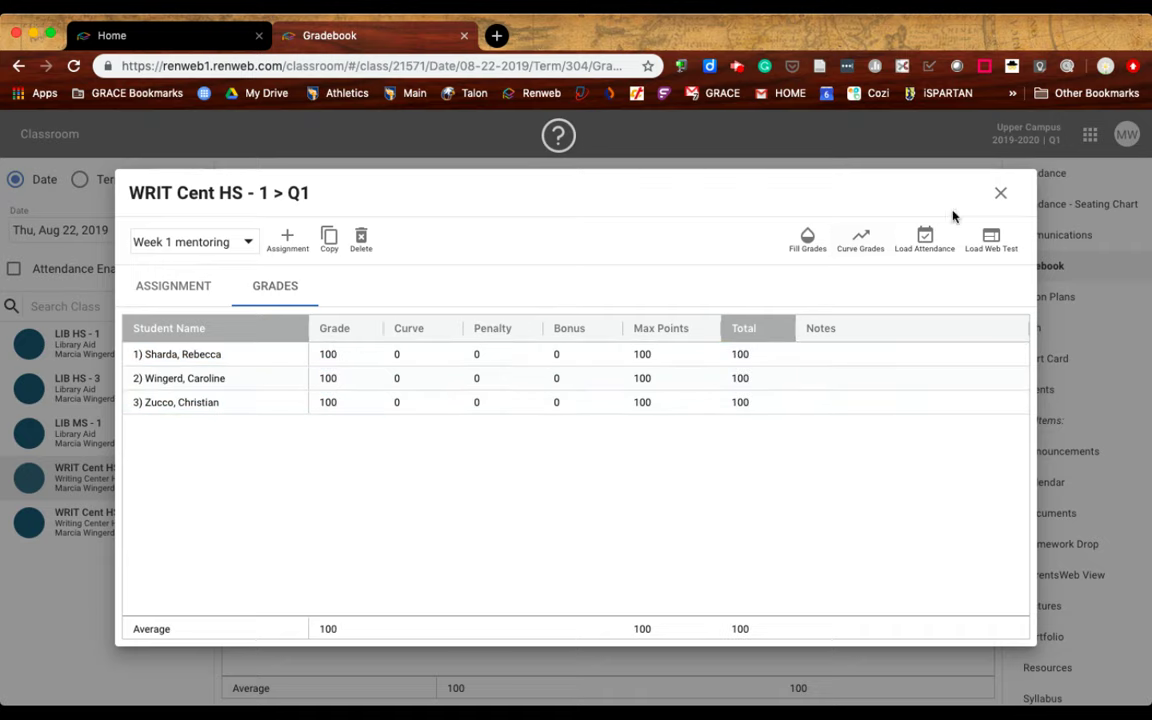
click(1002, 194)
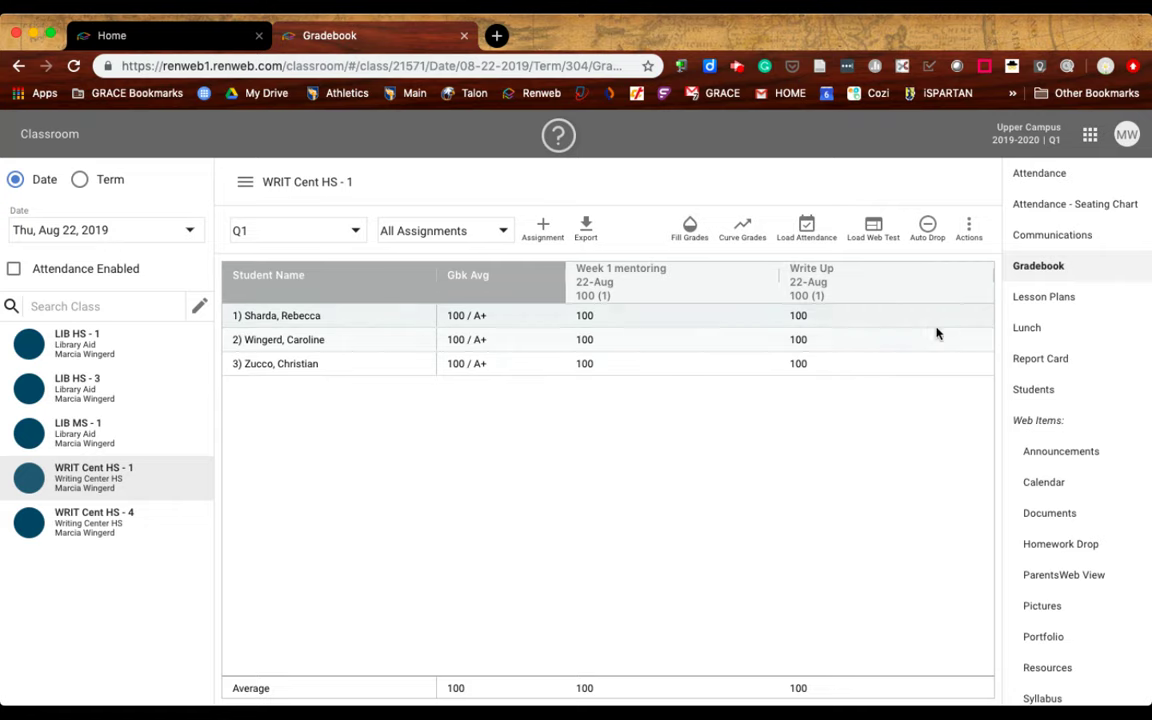
Step: View the gradebook filtered to the Administrative Responsibilities category, and switch it to the Summary of all categories
click(507, 231)
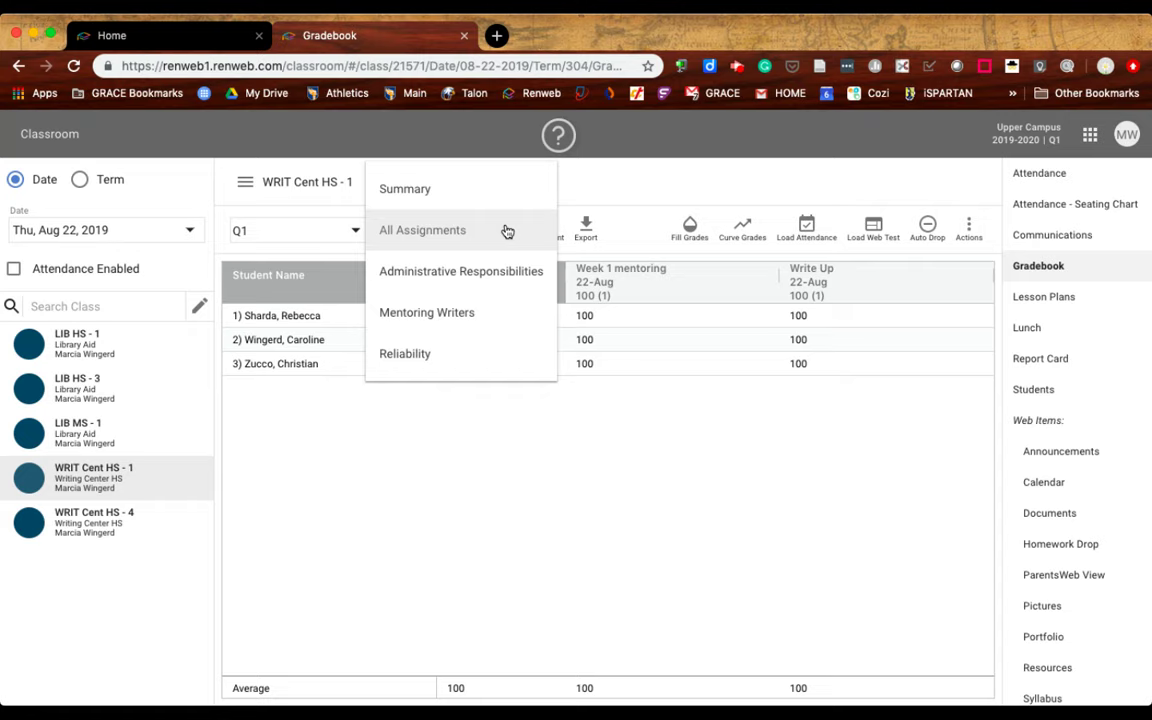
click(483, 284)
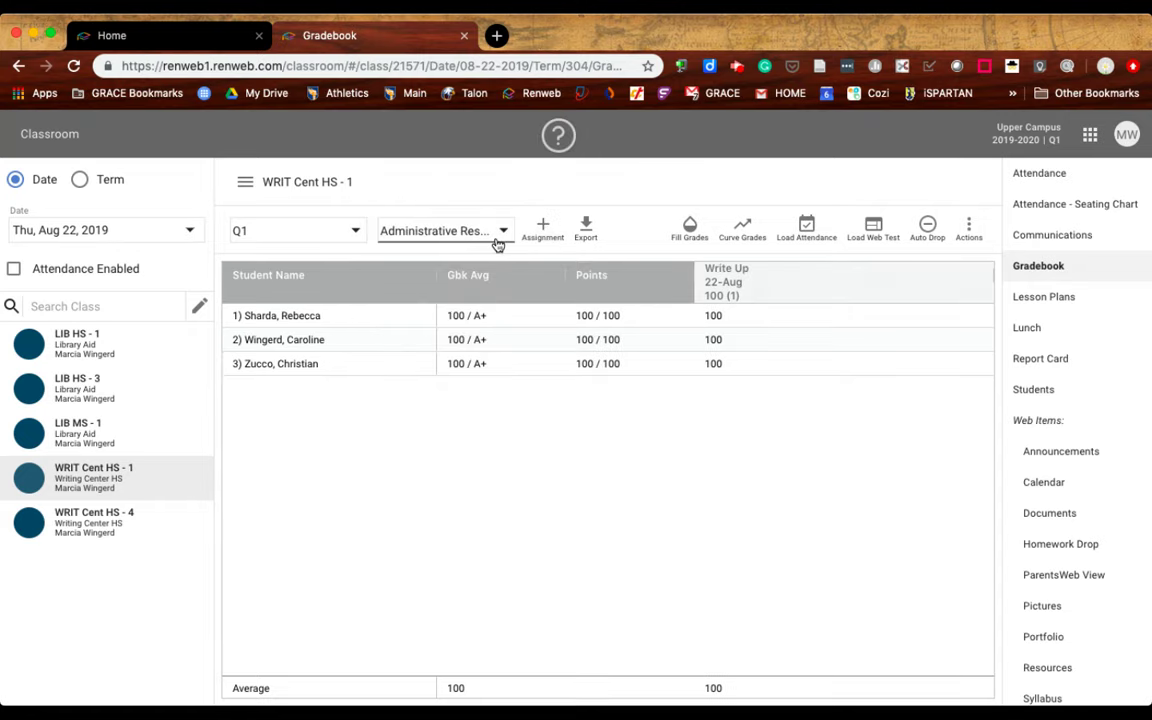
click(497, 244)
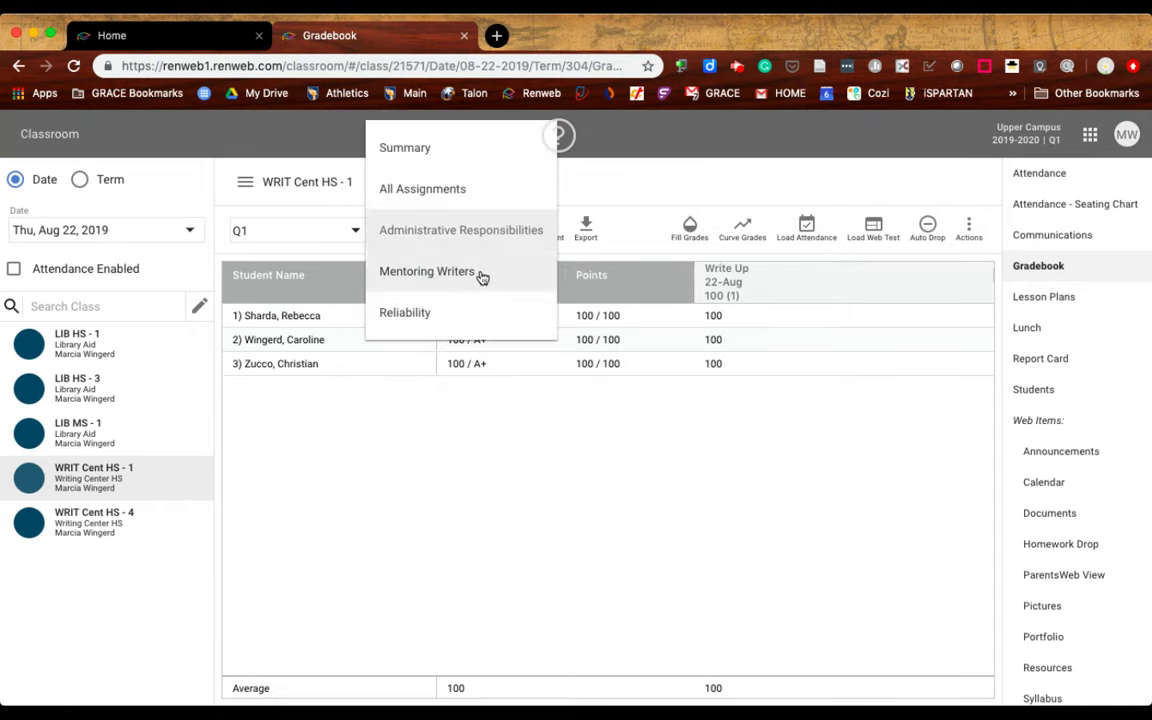
click(475, 158)
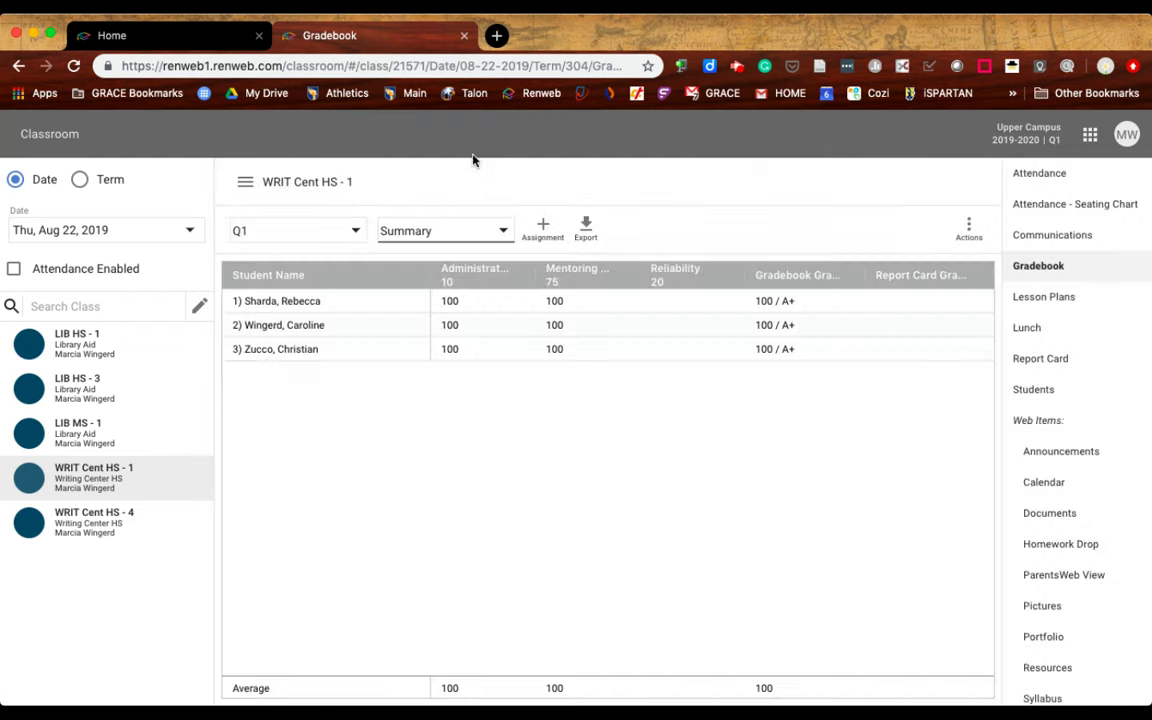